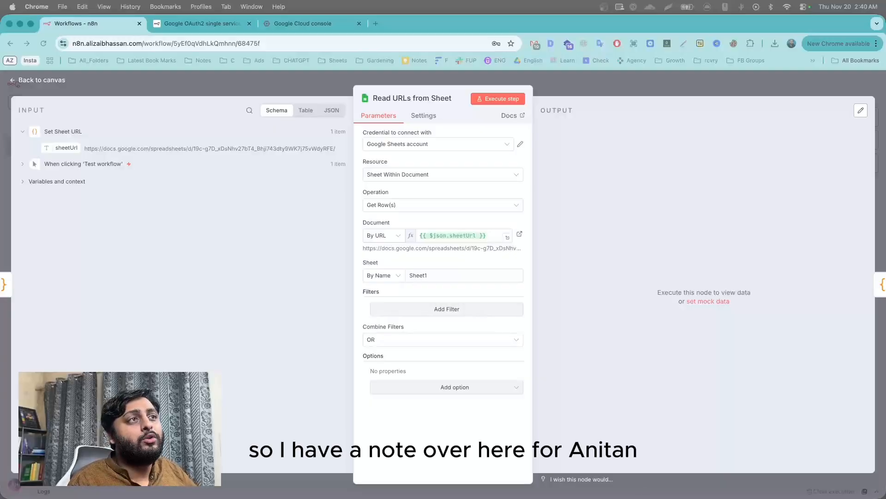
From the node's credential dropdown, create a new Google Sheets credential, 'Google Sheets account 2'.
left_click(420, 144)
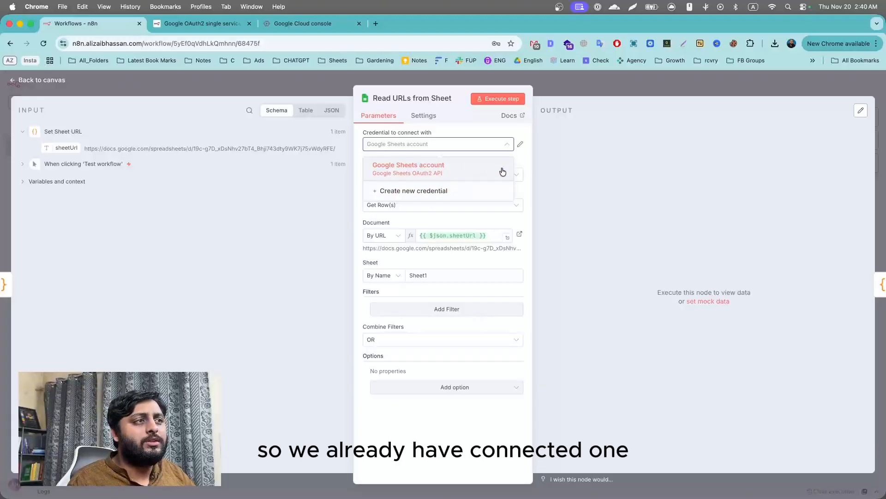
left_click(444, 191)
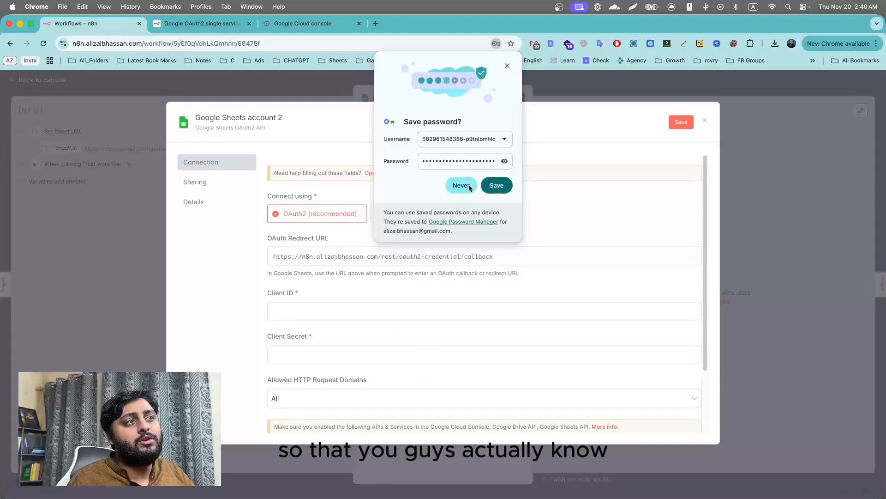
Decline Chrome's password save and scroll the credential form to locate the OAuth Redirect URL.
left_click(461, 185)
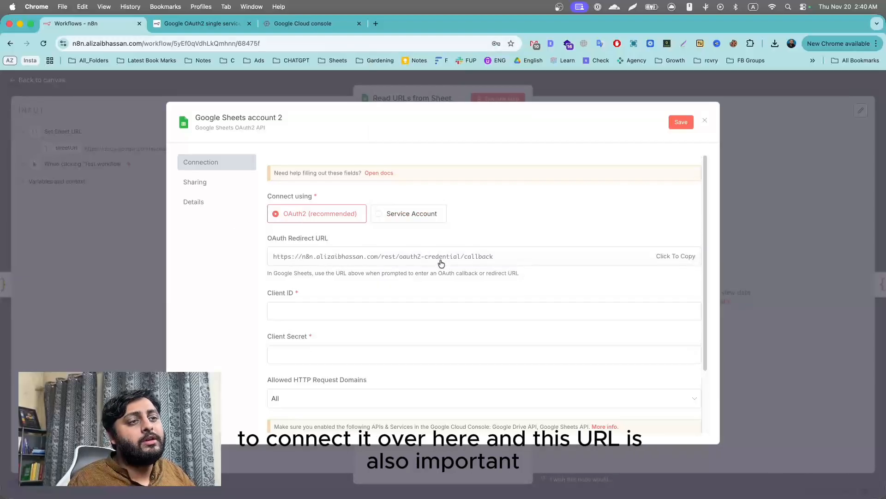
scroll(436, 261, "down", 3)
scroll(439, 249, "up", 3)
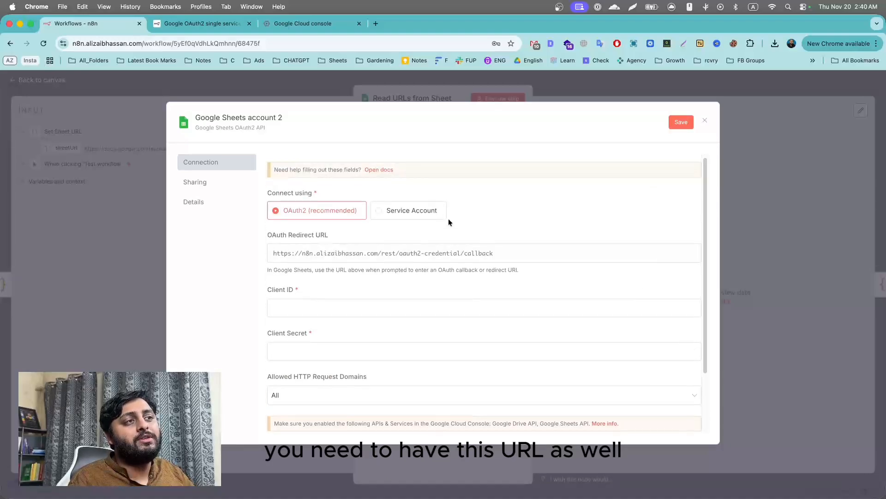
scroll(448, 253, "down", 3)
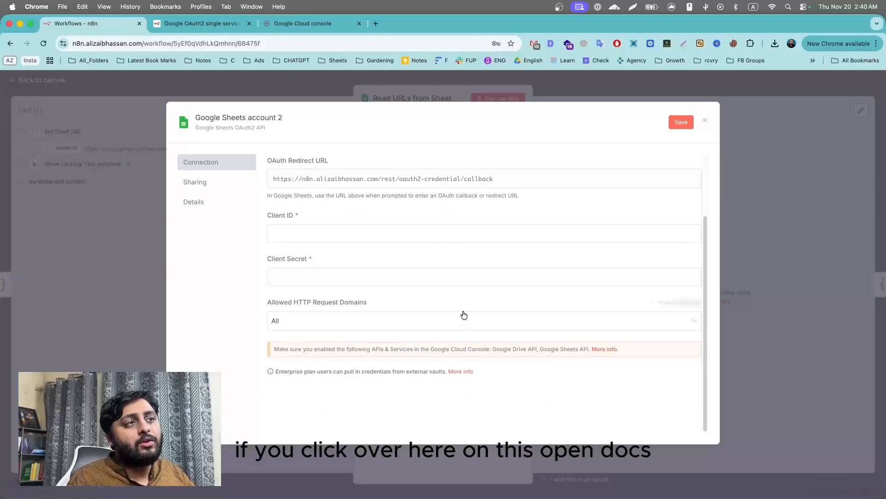
scroll(457, 296, "up", 3)
Read the n8n Google OAuth2 guide, marking the Web application and redirect URL steps.
left_click(201, 21)
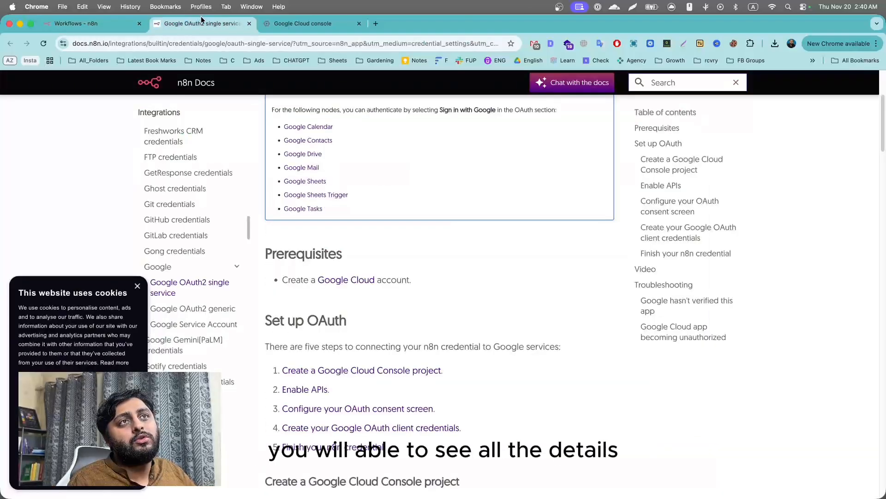
scroll(360, 360, "down", 20)
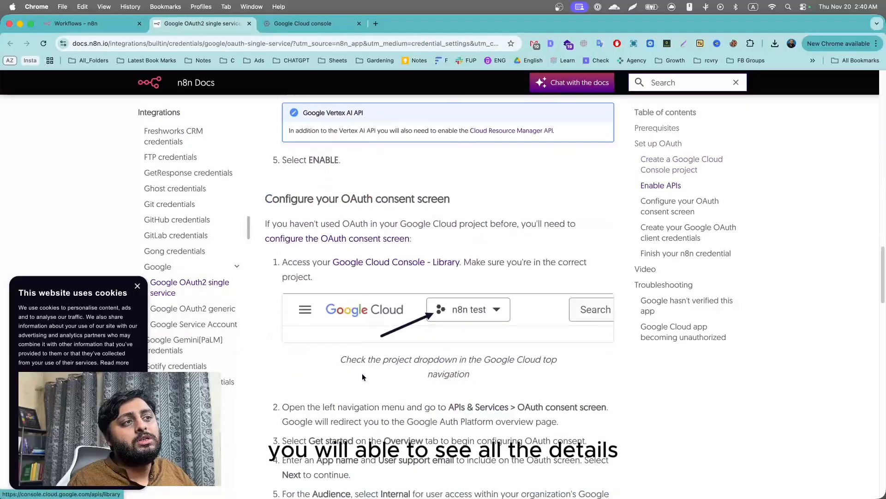
scroll(379, 354, "up", 14)
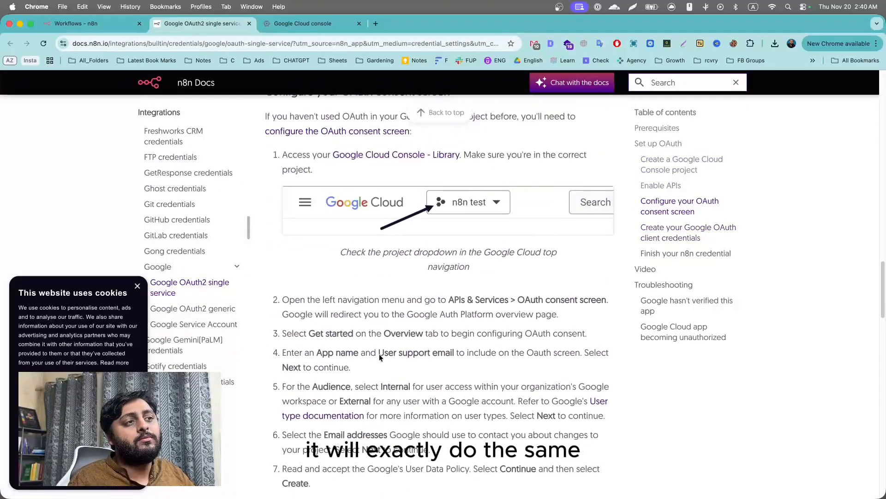
scroll(379, 354, "down", 11)
scroll(410, 341, "up", 2)
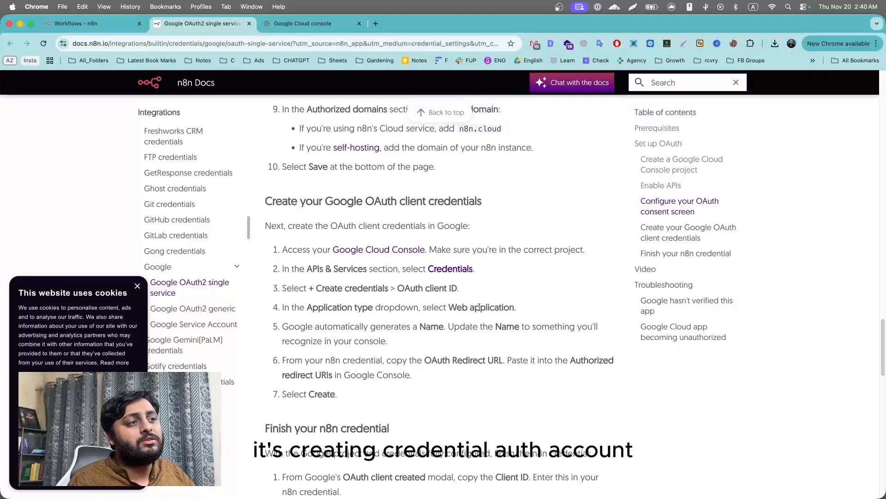
left_click_drag(444, 312, 595, 317)
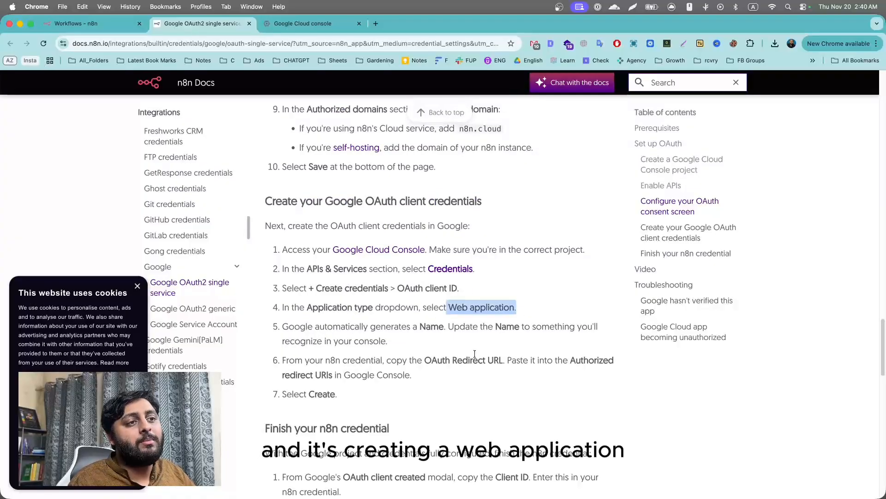
left_click(453, 370)
left_click_drag(396, 360, 592, 368)
left_click(450, 388)
scroll(375, 309, "up", 5)
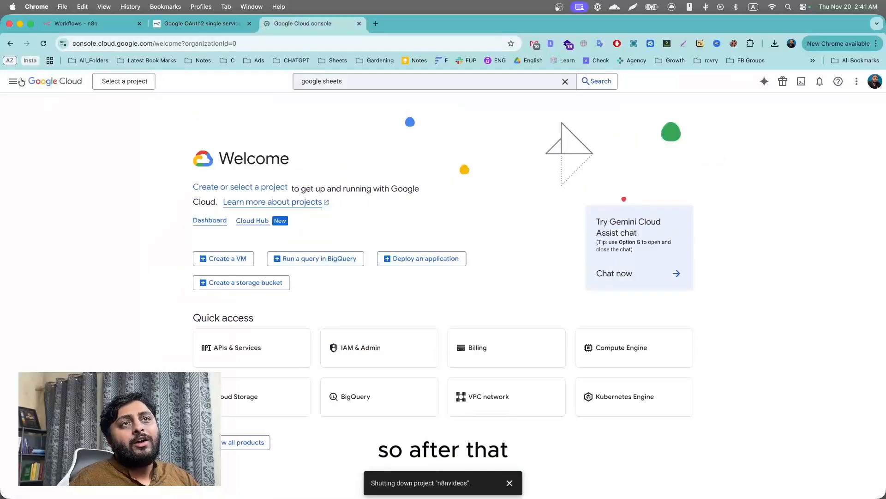
From the project picker, create a new Google Cloud project called 'n8nvideos'.
left_click(97, 43)
left_click(150, 43)
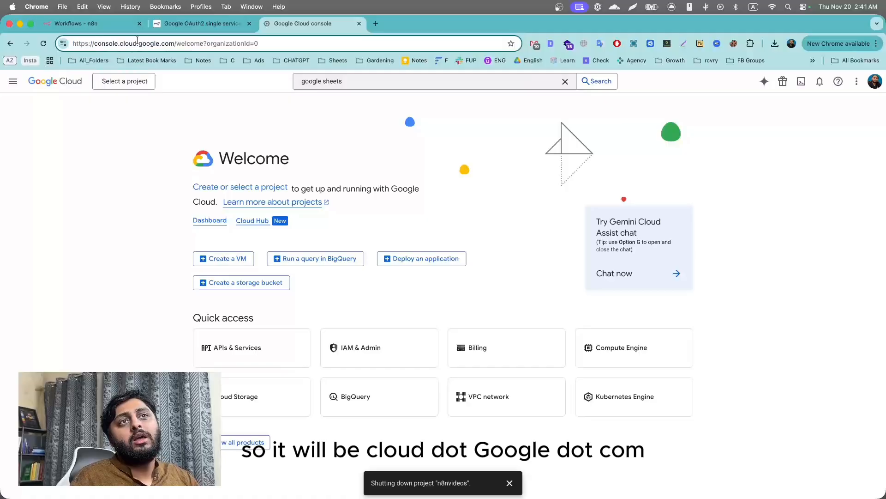
left_click(160, 108)
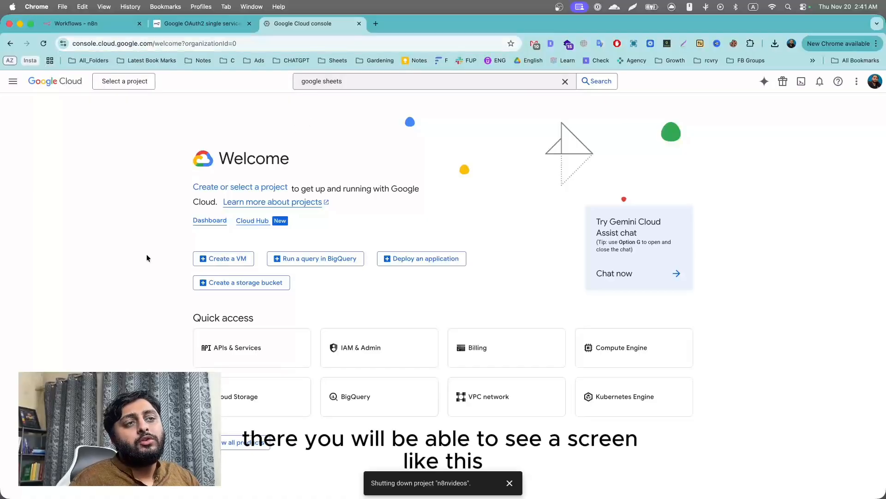
left_click(113, 81)
left_click(600, 166)
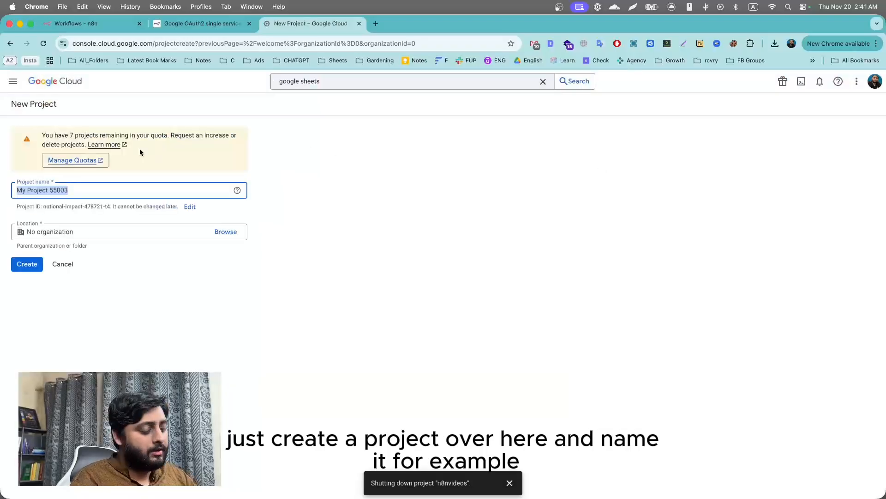
type("n8nvideo")
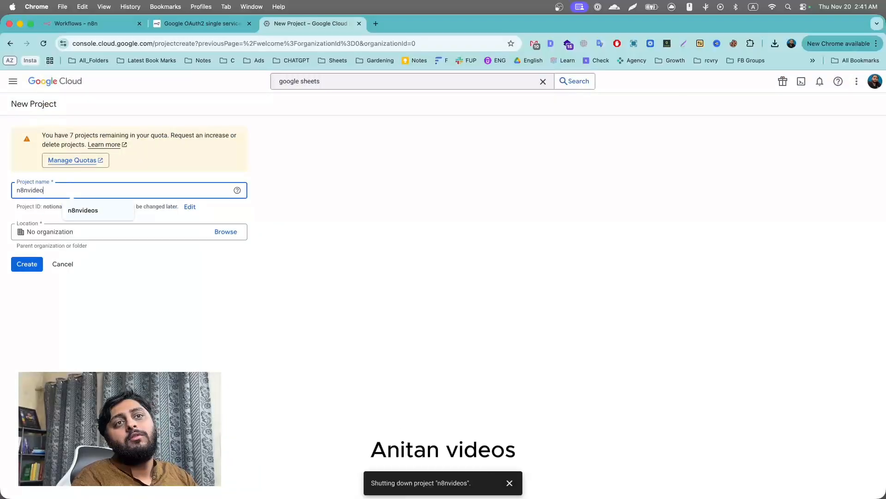
type("s")
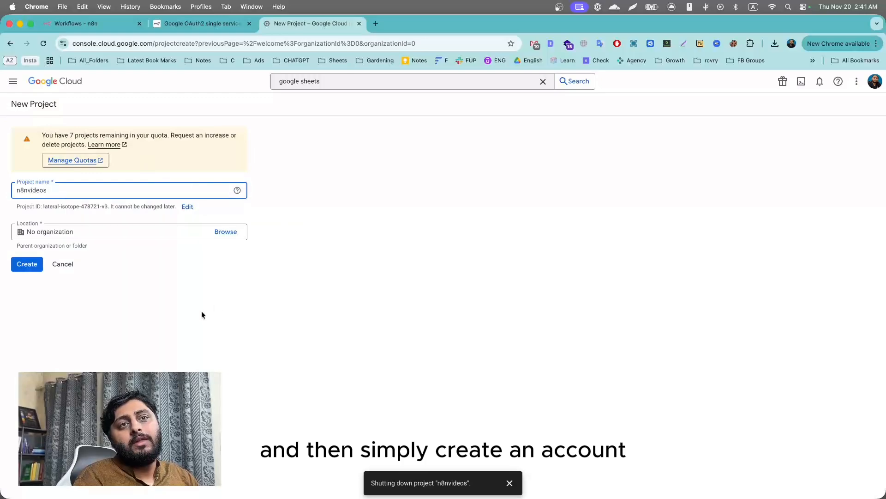
left_click(27, 264)
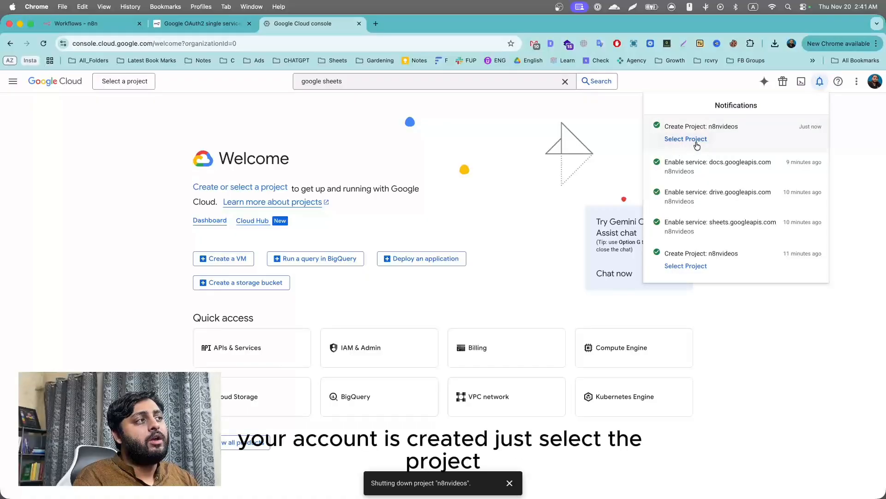
Switch to the n8nvideos project, find the Google Sheets API and enable it.
left_click(697, 140)
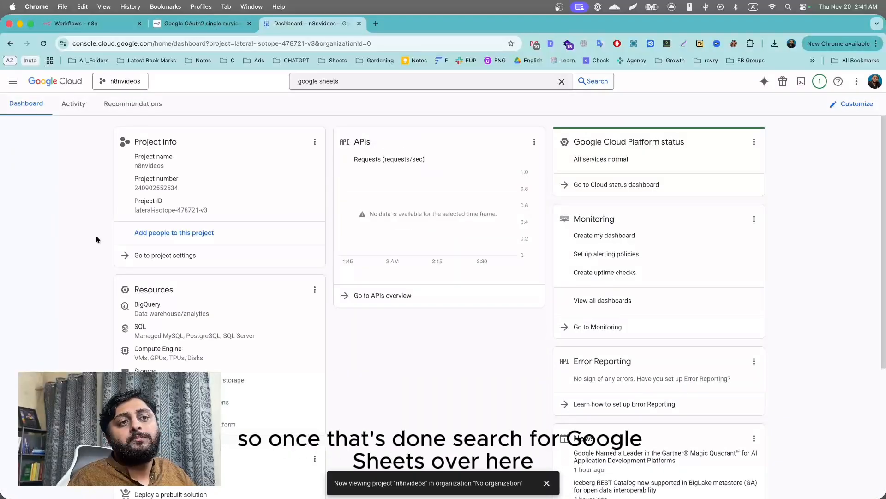
type("s")
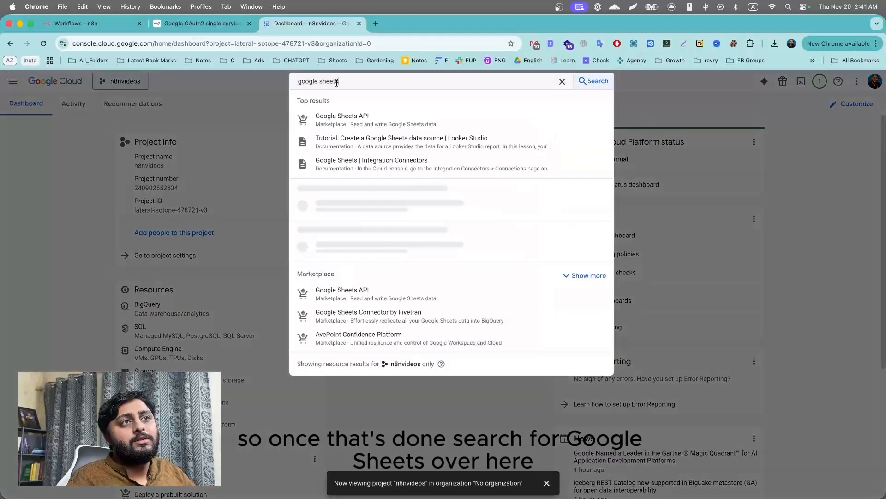
left_click(343, 116)
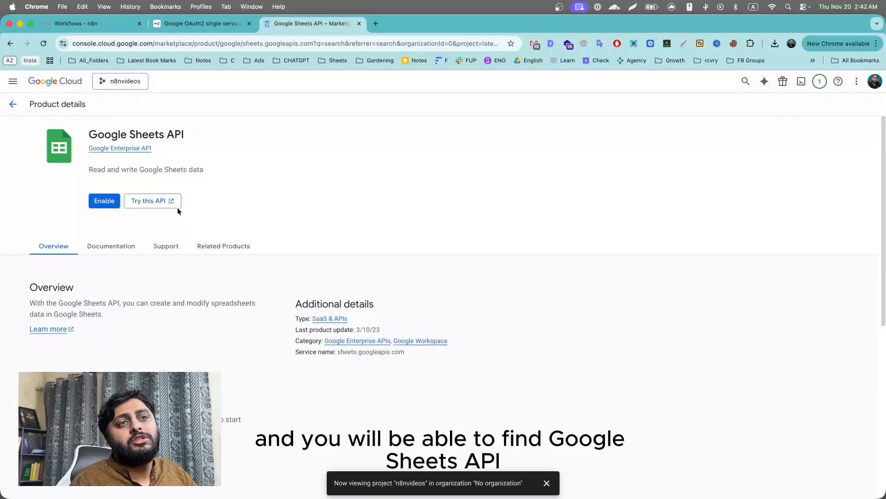
left_click(108, 202)
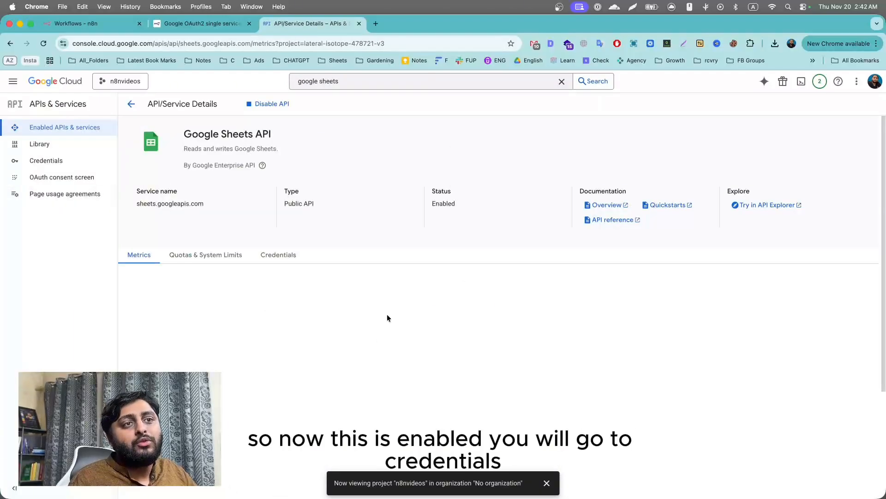
On the Credentials page, start an OAuth client ID and proceed to configure the consent screen.
left_click(70, 161)
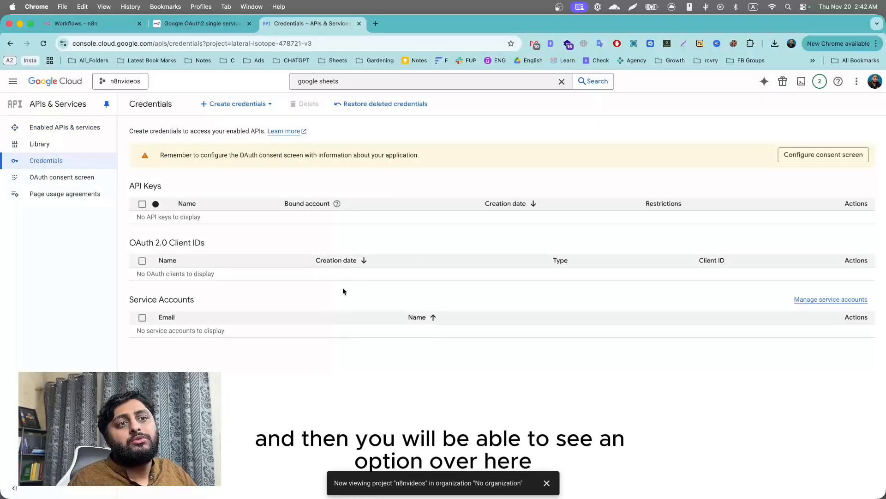
left_click(260, 107)
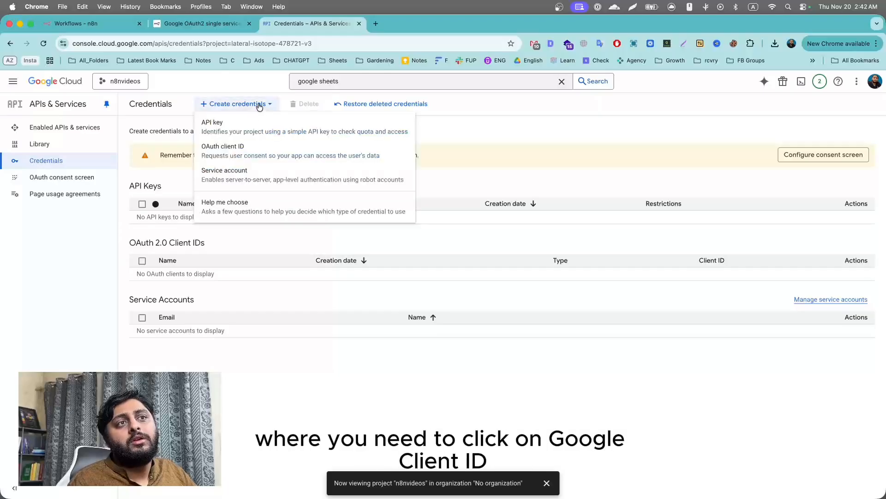
left_click(226, 149)
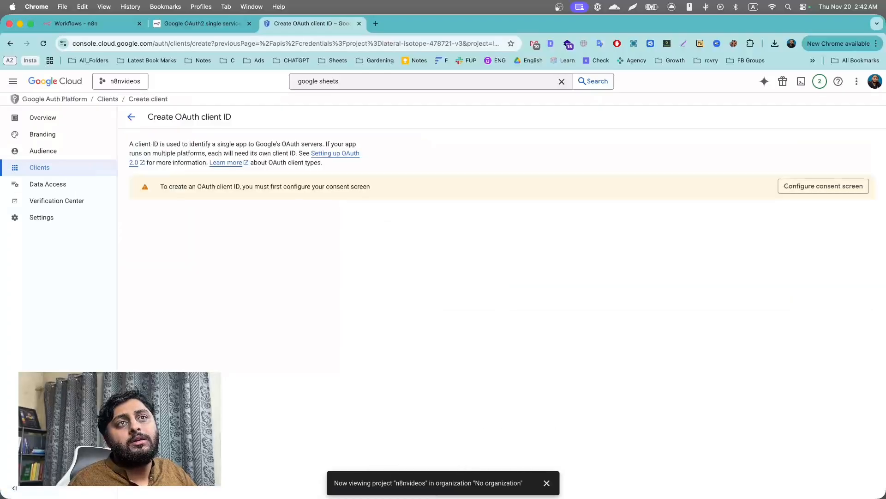
left_click(836, 191)
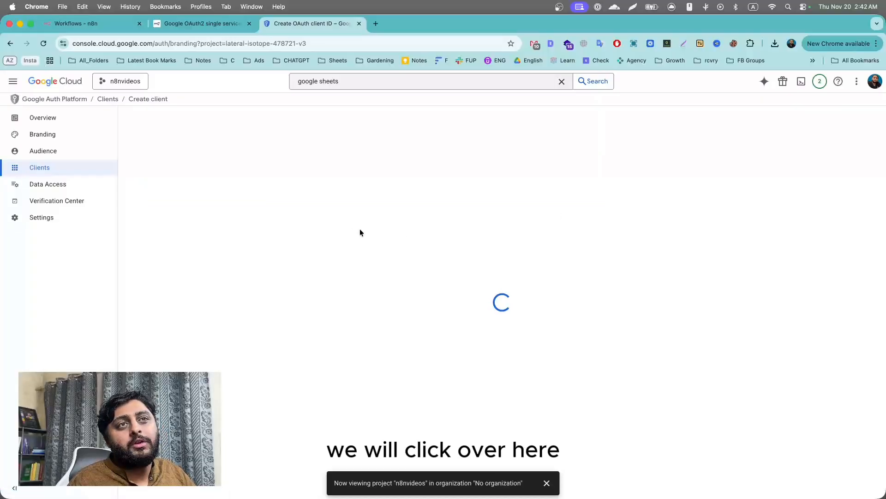
Fill in the consent screen app information with an app name and support email.
left_click(494, 332)
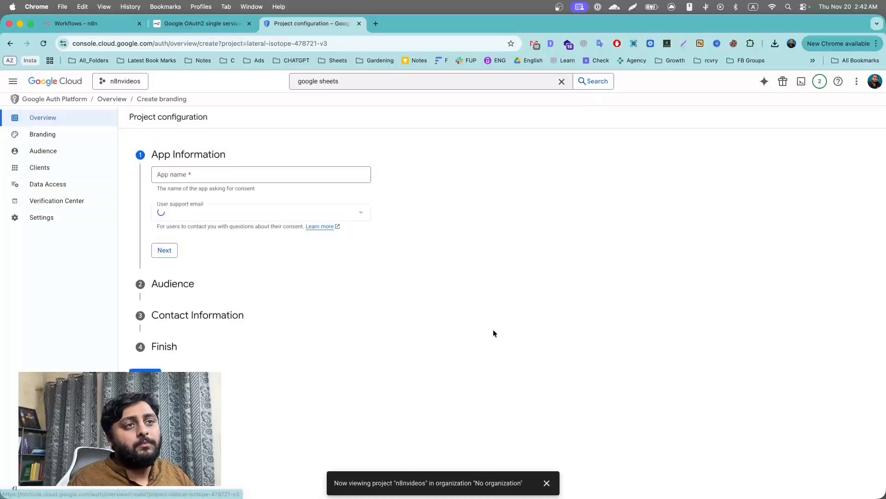
left_click(211, 178)
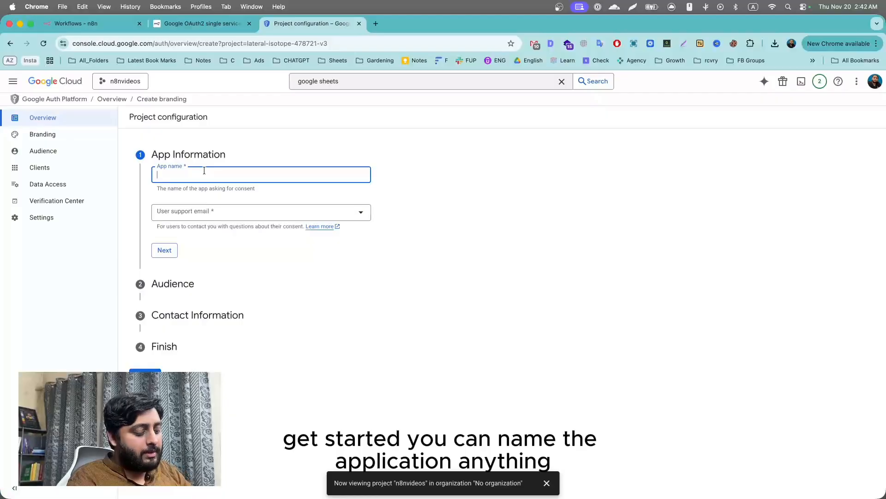
type("alizaibhassan")
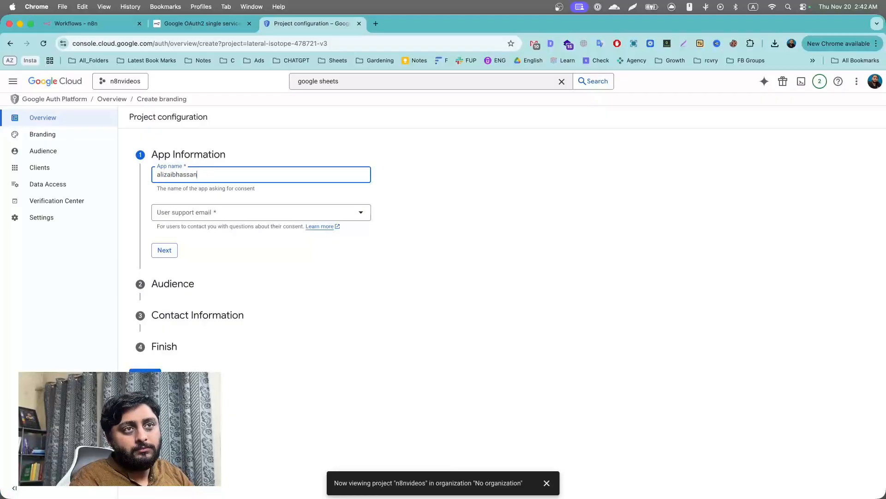
type("n8n")
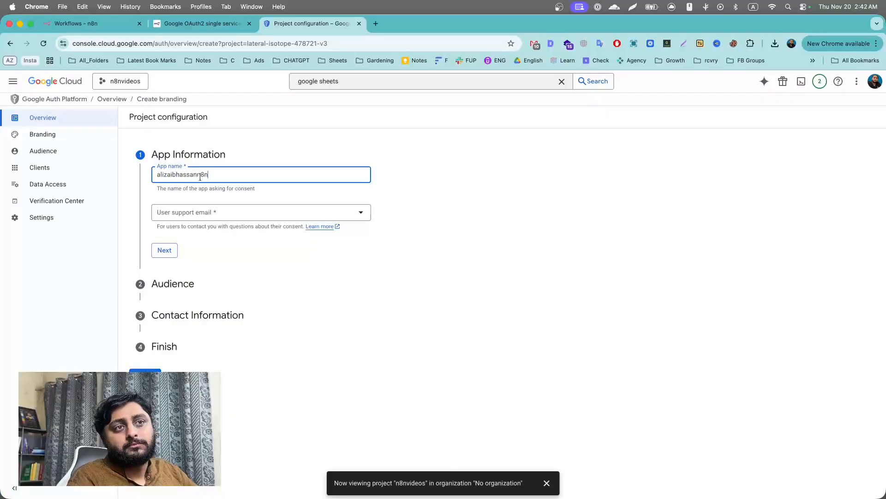
left_click(220, 211)
left_click(217, 218)
left_click(164, 246)
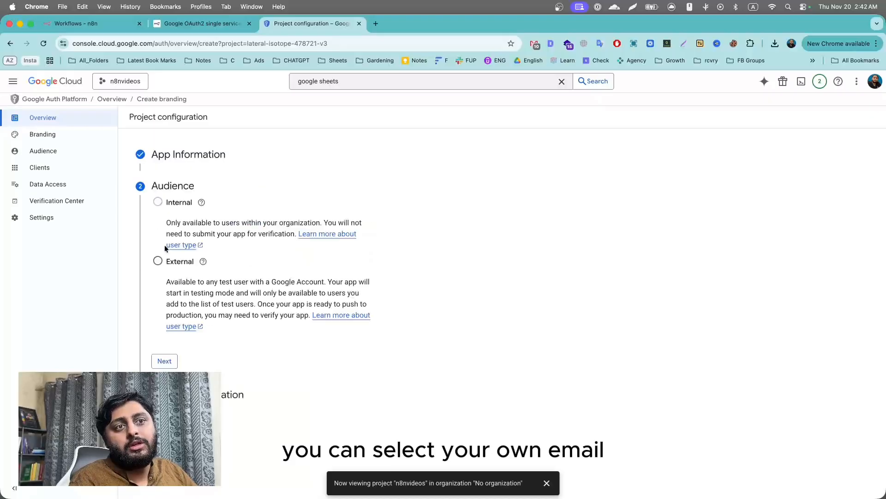
Set the app's audience to External.
mouse_move(156, 201)
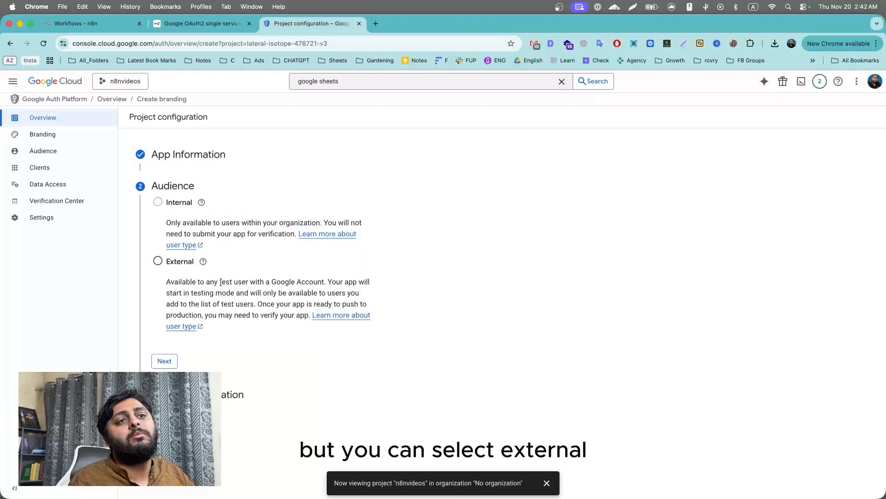
left_click_drag(182, 281, 320, 304)
left_click(149, 220)
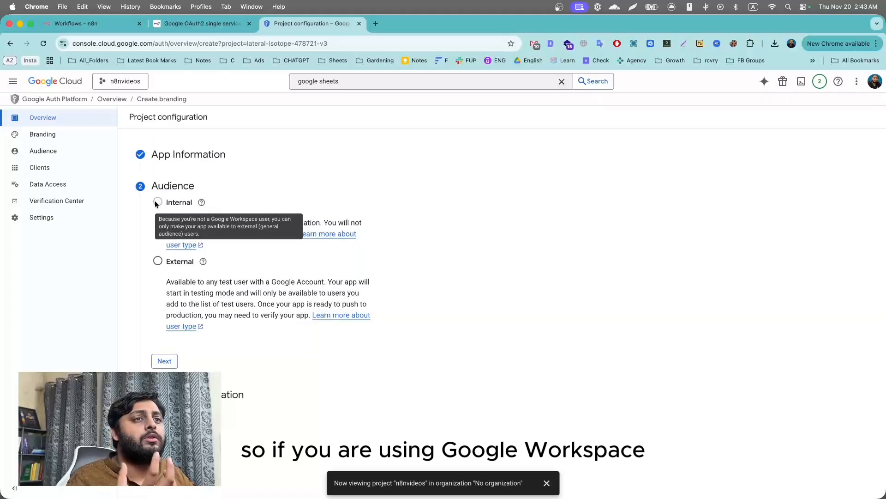
mouse_move(202, 203)
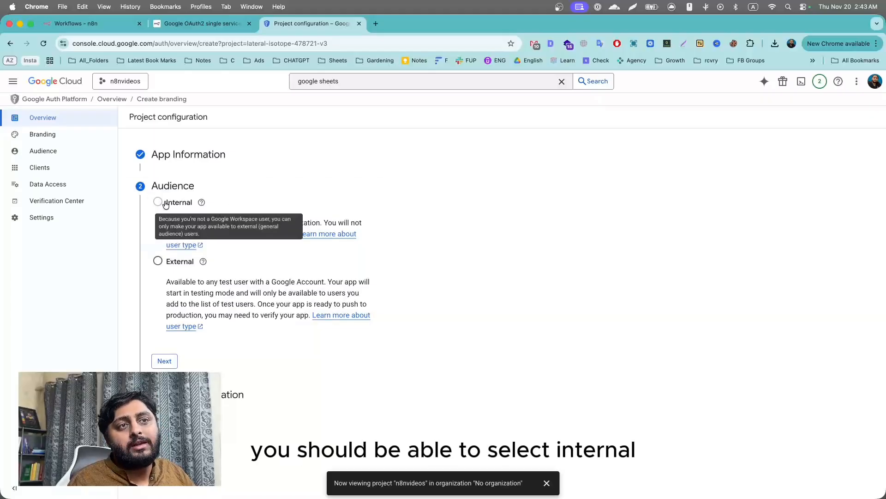
left_click(157, 261)
left_click(166, 359)
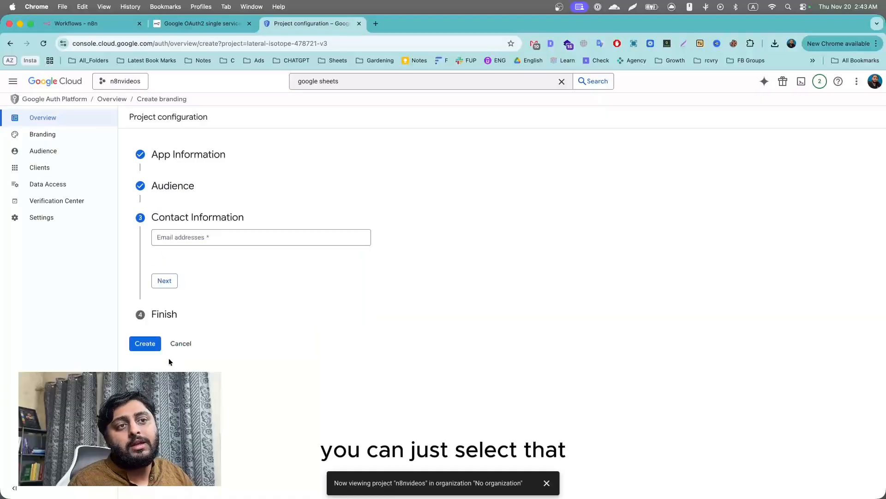
Add the contact email, accept the user data policy, create the configuration, then view OAuth clients.
left_click(200, 239)
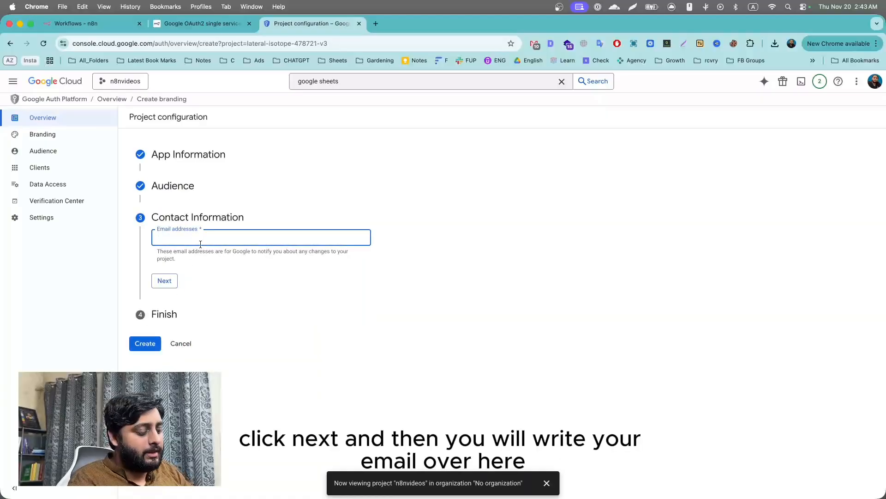
type("alizaib")
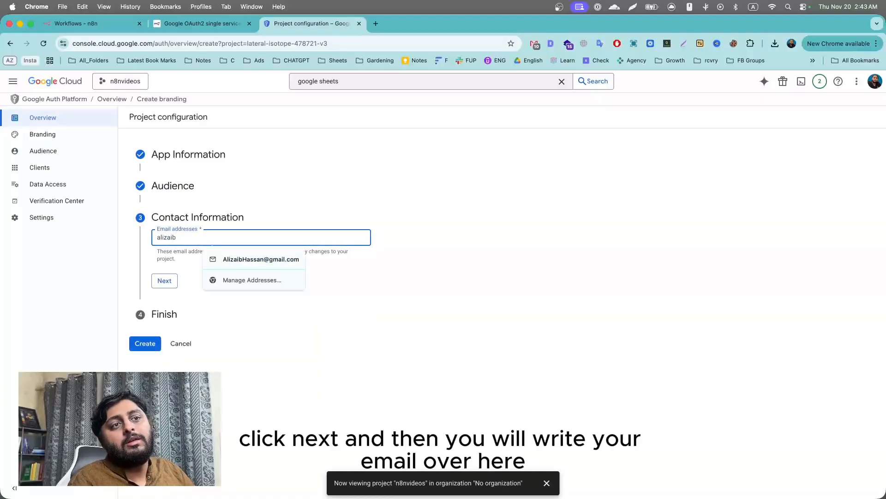
left_click(282, 259)
left_click(167, 280)
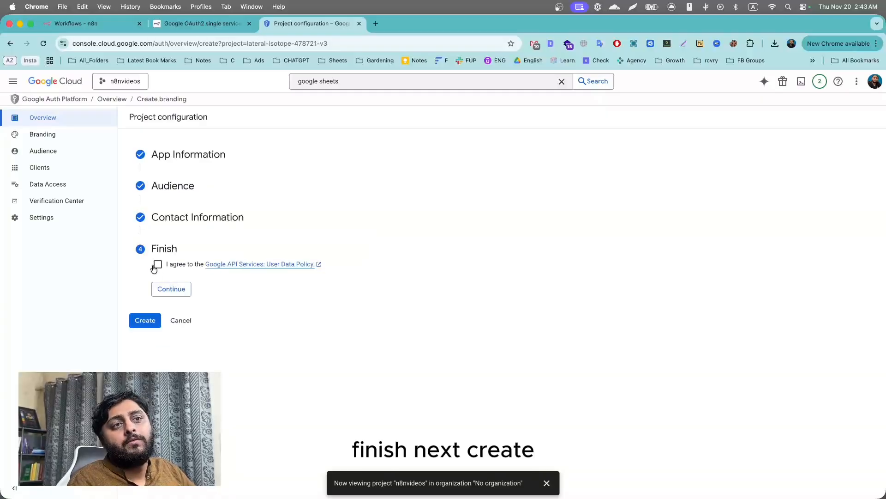
left_click(158, 264)
left_click(170, 288)
left_click(147, 278)
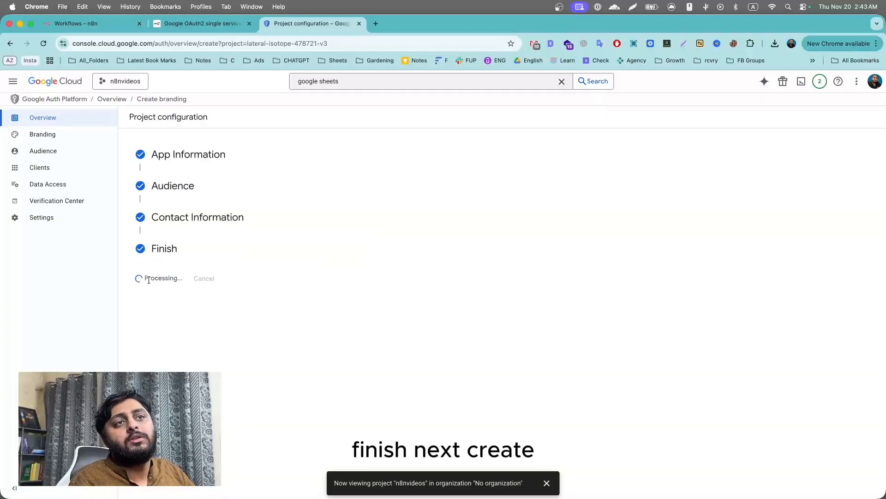
left_click(50, 170)
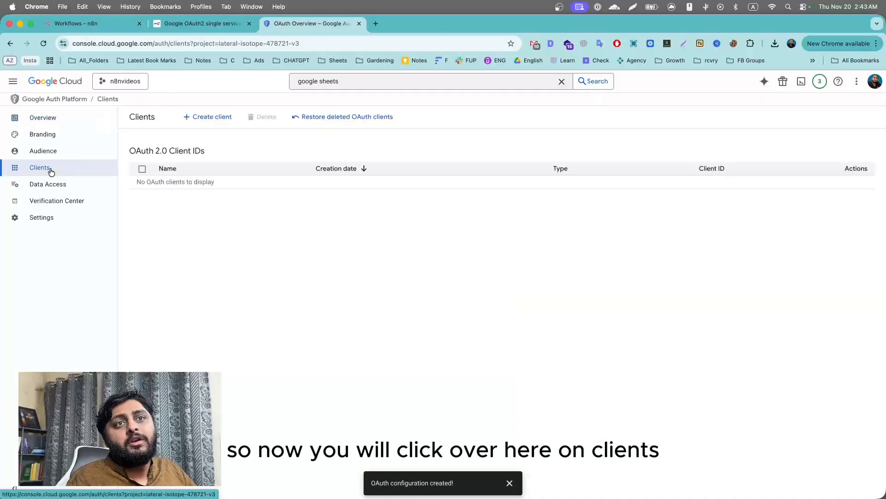
Start a new Web application OAuth client and give it a custom name.
left_click(212, 118)
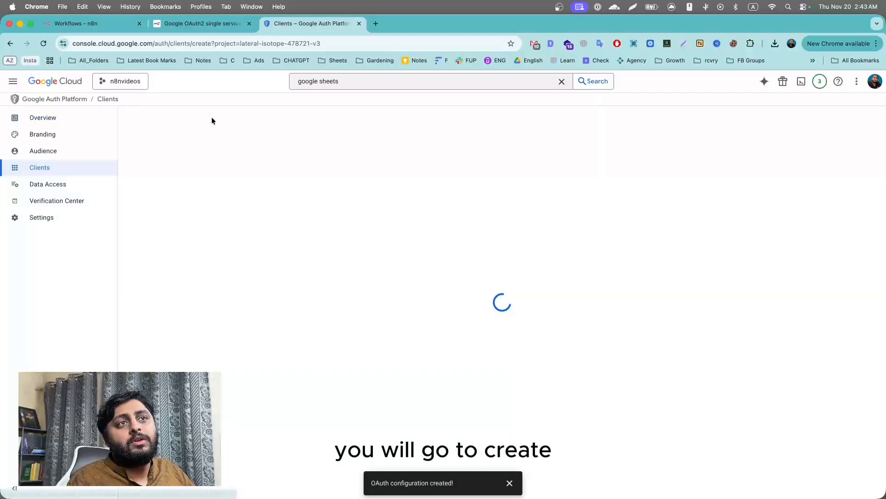
left_click(256, 192)
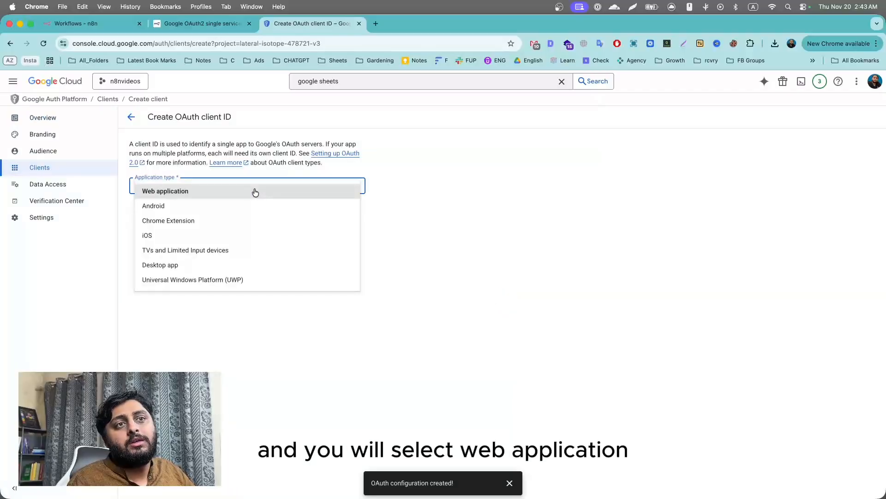
left_click(253, 191)
left_click(191, 211)
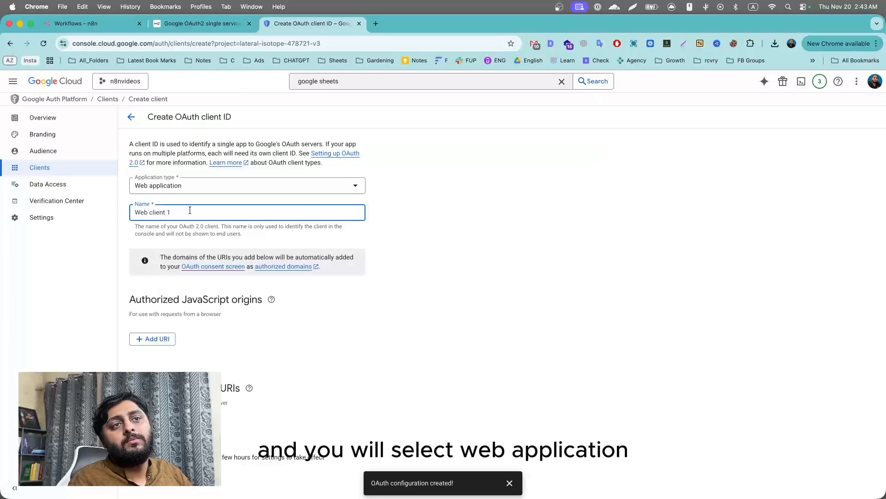
triple_click(189, 210)
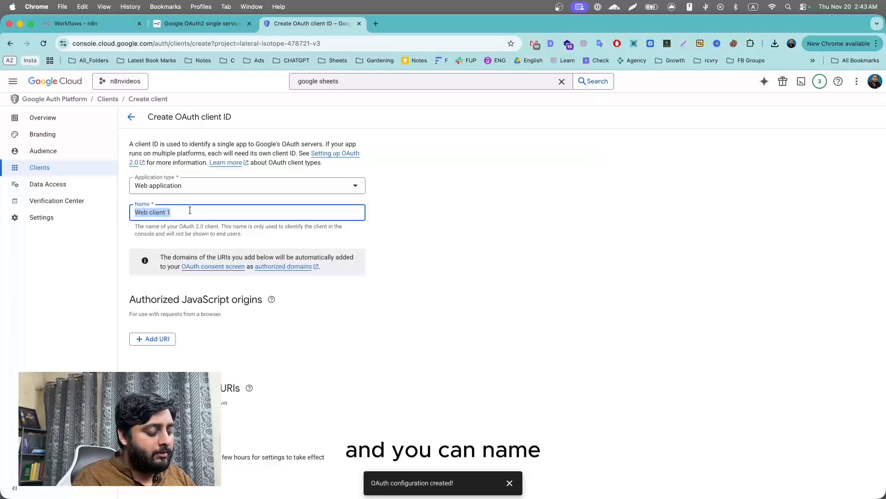
type("alizaibn8")
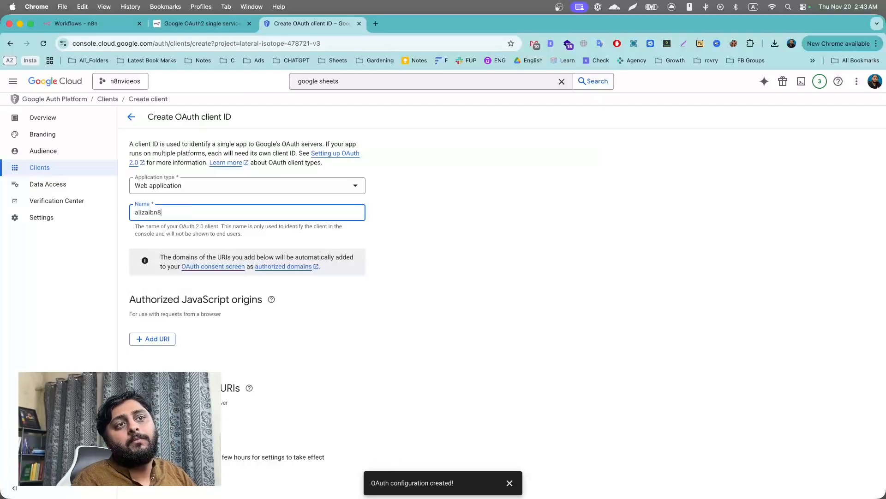
type("nvideo")
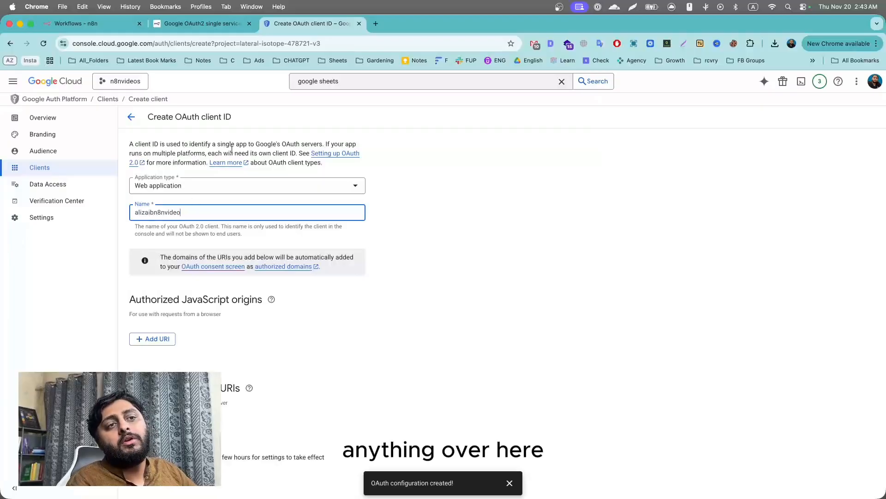
Add n8n's OAuth redirect URL as the client's authorized redirect URI.
left_click(153, 427)
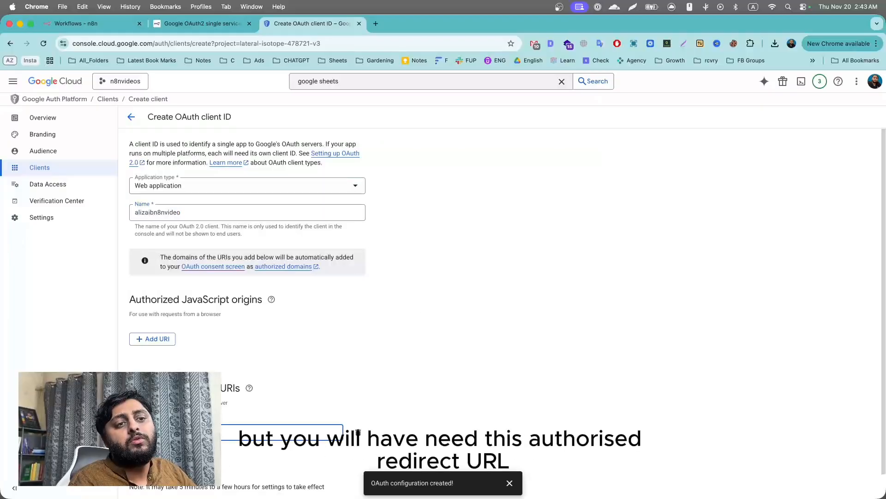
scroll(152, 427, "down", 1)
scroll(152, 427, "down", 1)
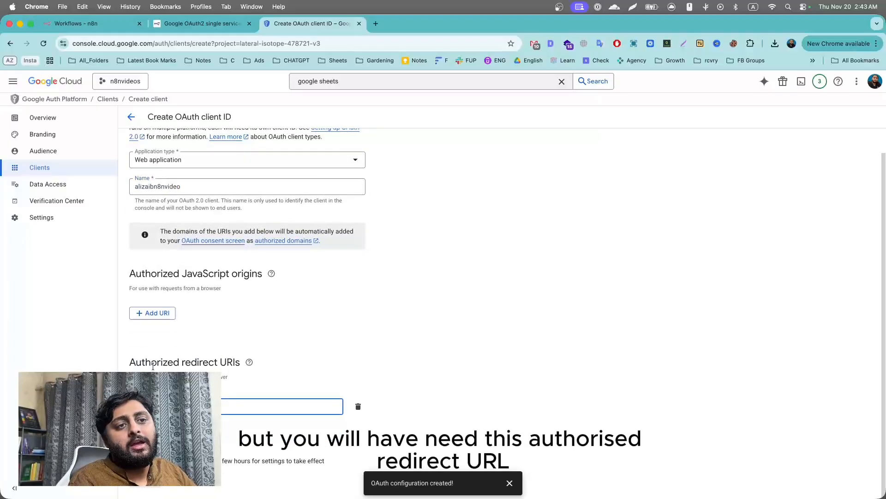
left_click(98, 22)
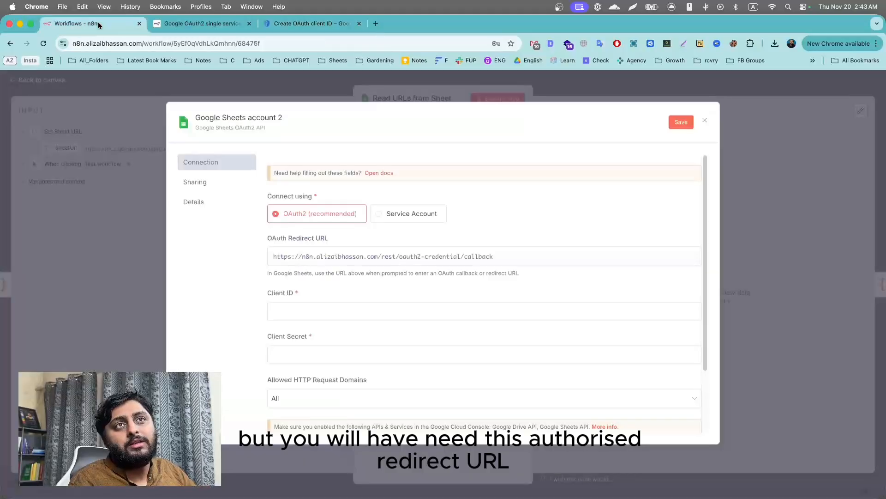
left_click(681, 256)
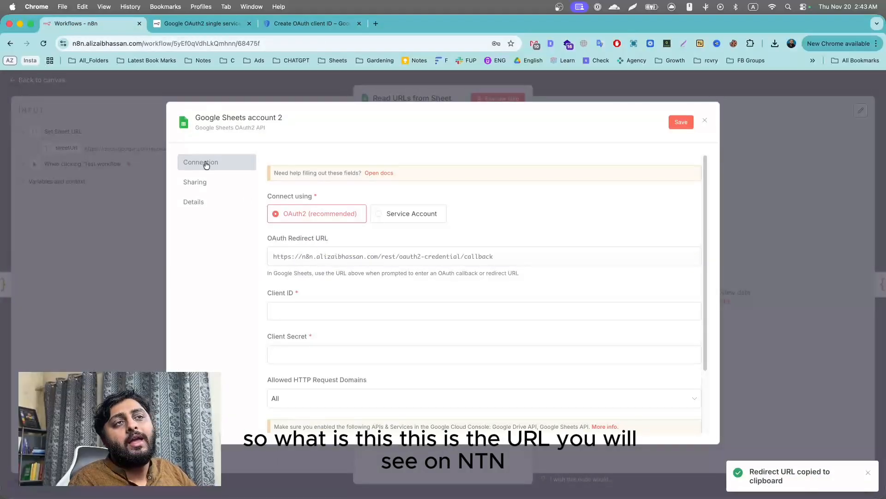
left_click(312, 25)
left_click(303, 405)
key("super+v")
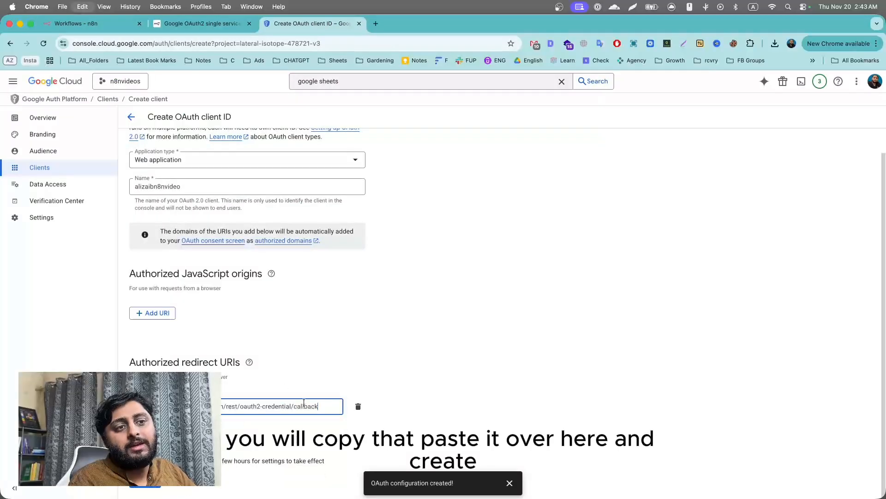
Create the OAuth client and download its client secret JSON file.
left_click(149, 488)
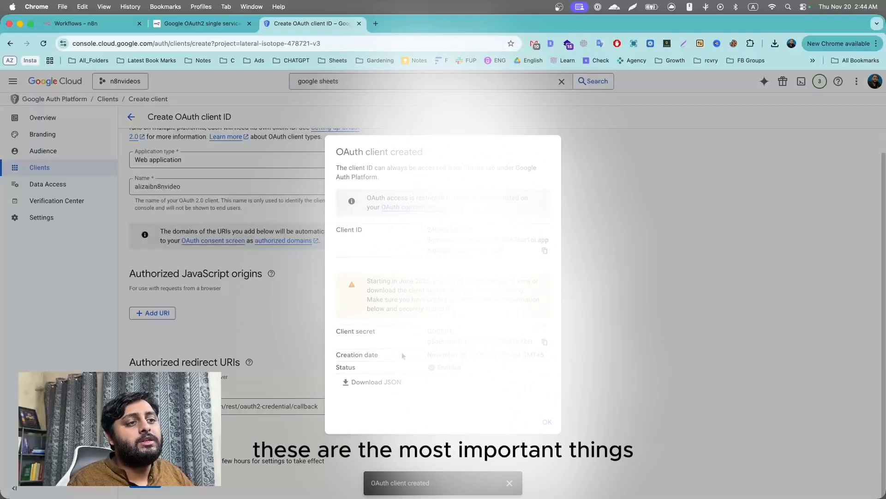
left_click(375, 386)
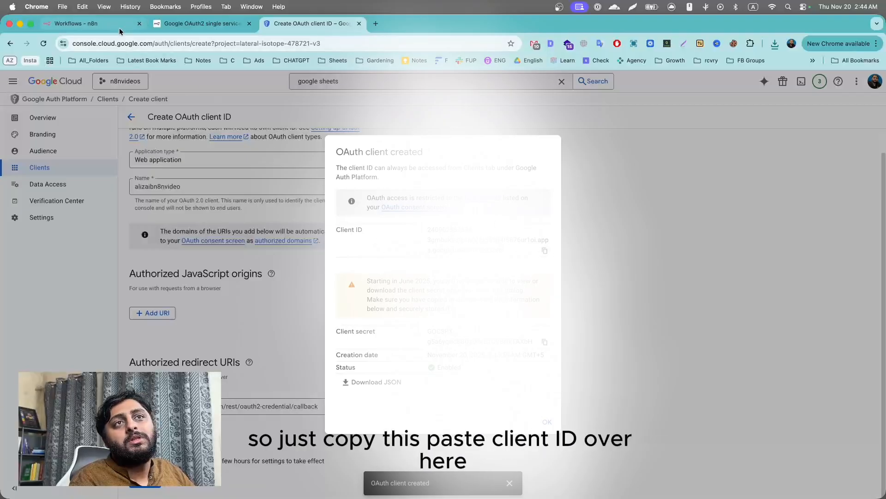
Paste the Google Cloud client ID and client secret into Google Sheets account 2 and save.
left_click(83, 23)
left_click(341, 310)
key("cmd+v")
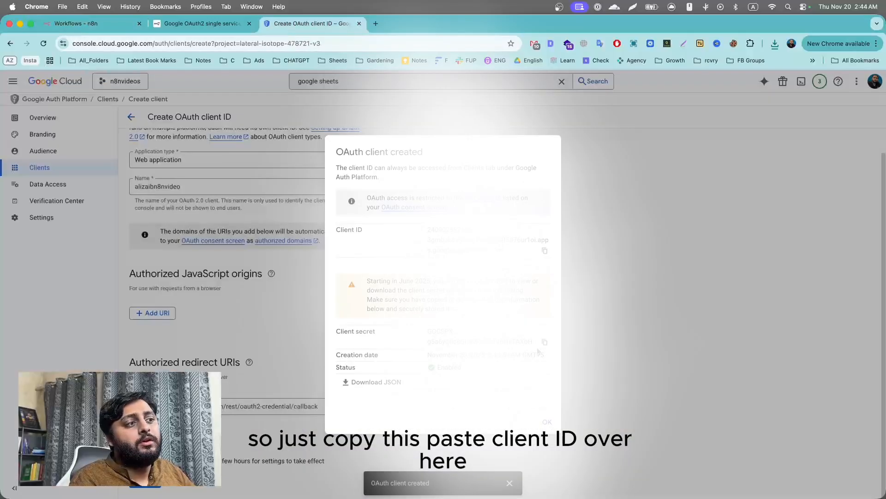
left_click(544, 342)
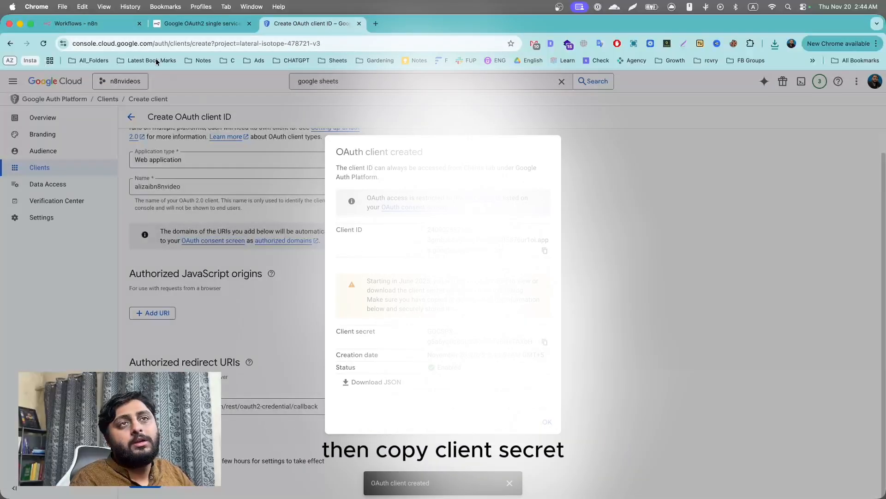
left_click(116, 24)
left_click(343, 351)
key("cmd+v")
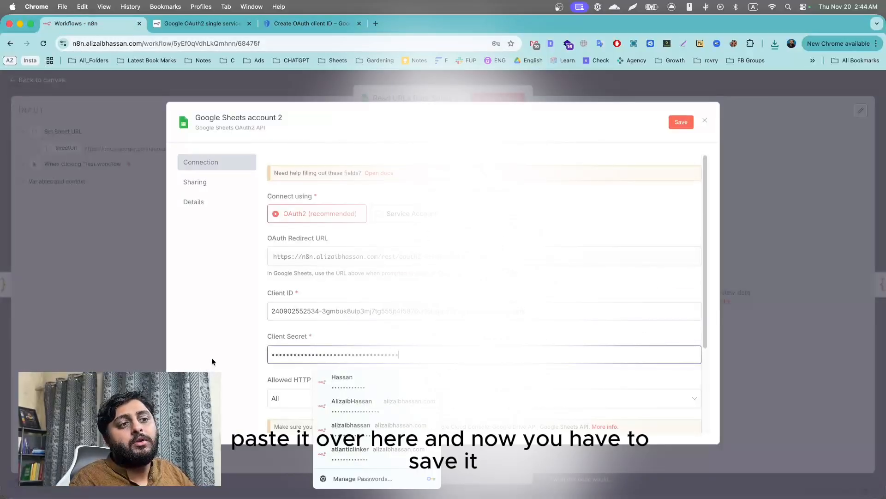
scroll(286, 292, "down", 3)
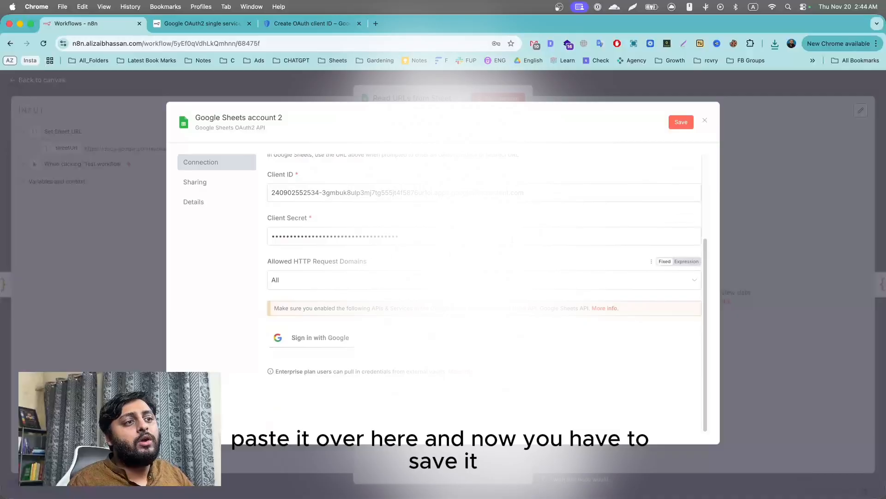
left_click(671, 127)
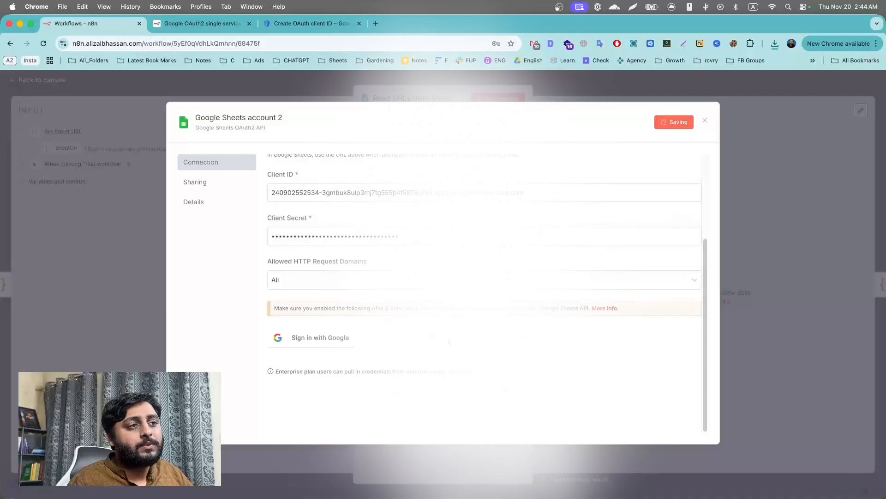
Try Google sign-in, read the 403 'Access blocked' app-in-testing error, then close the popup.
left_click(329, 343)
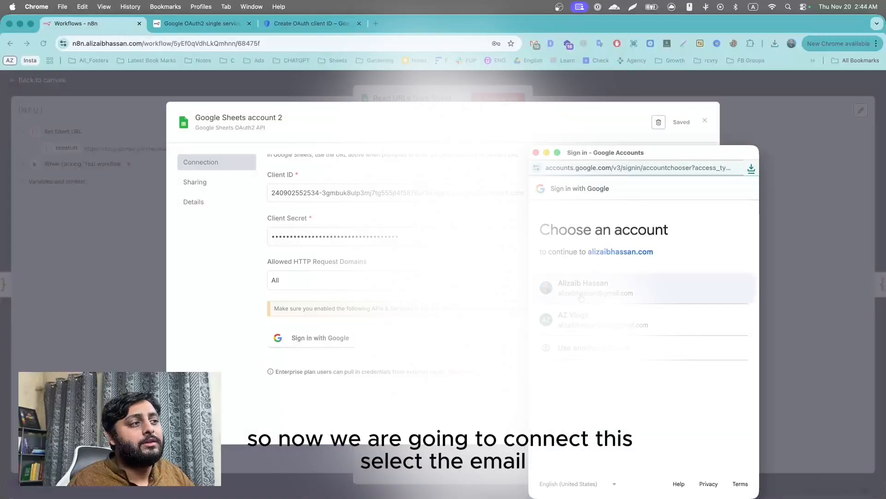
left_click(582, 296)
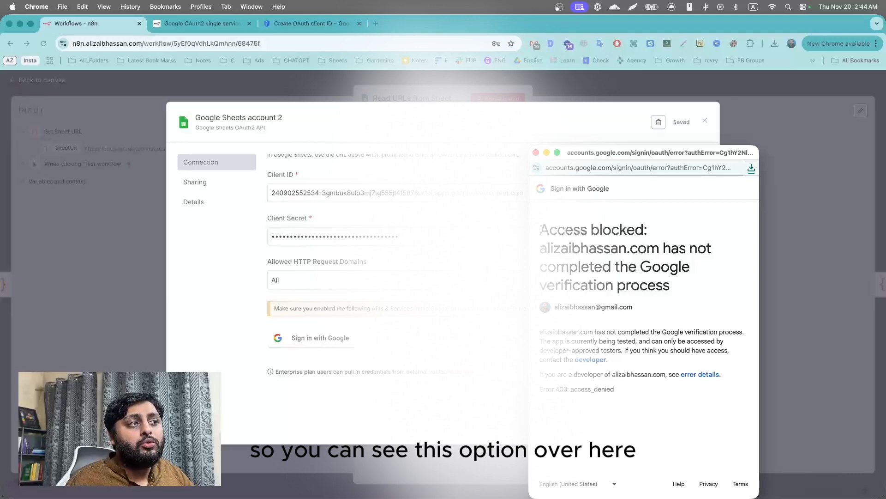
left_click_drag(541, 229, 662, 280)
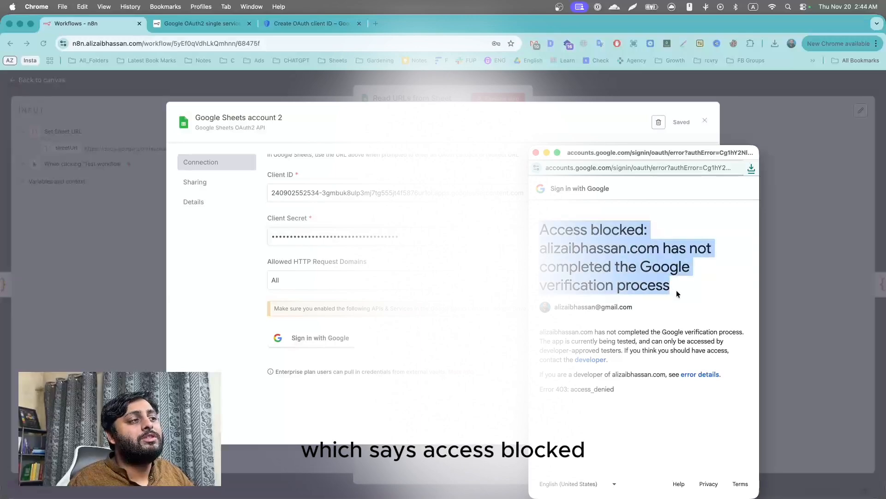
left_click(677, 290)
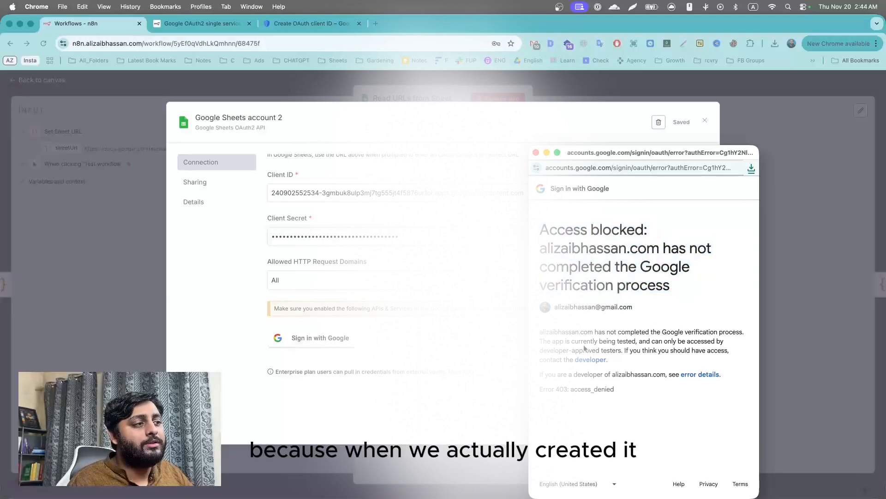
left_click_drag(565, 341, 672, 341)
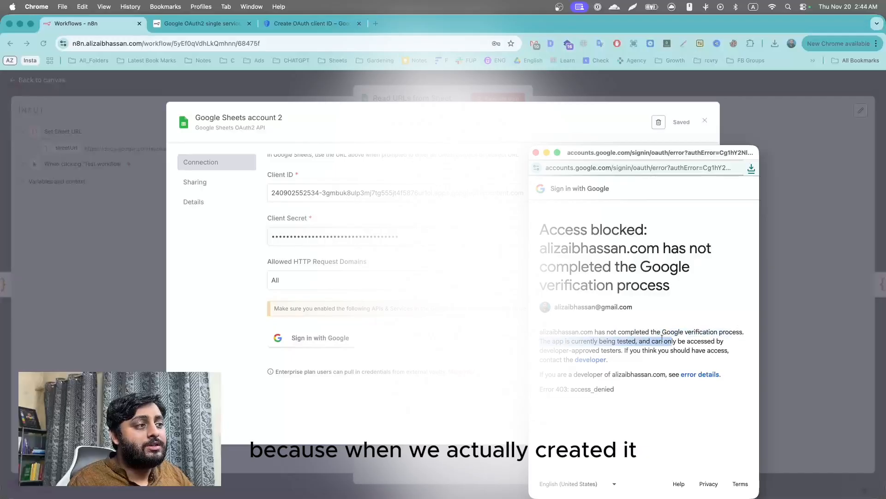
left_click(618, 342)
double_click(619, 341)
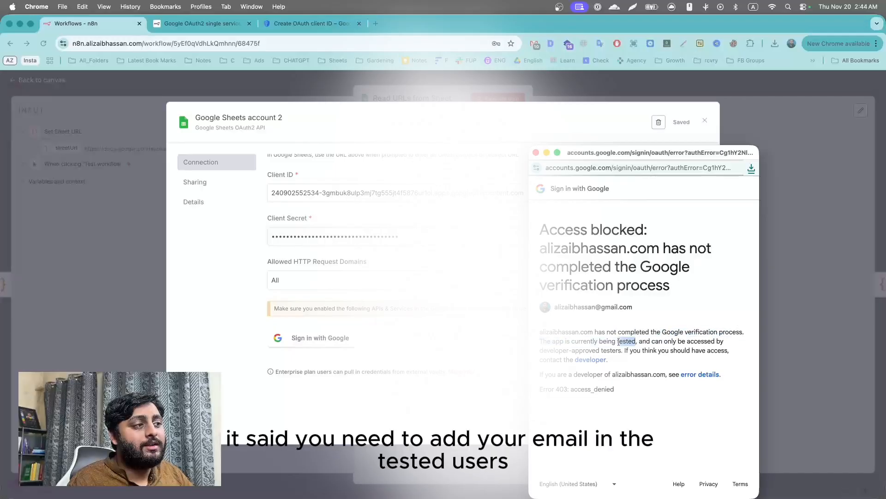
left_click(613, 364)
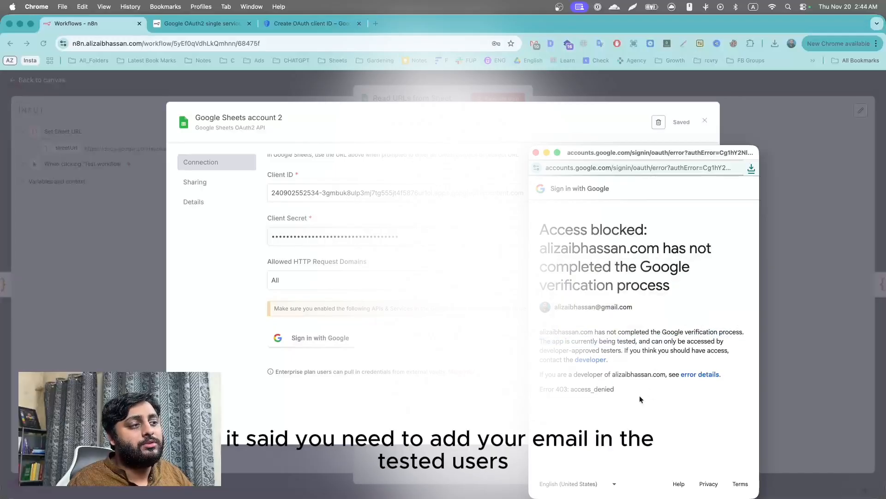
left_click(536, 153)
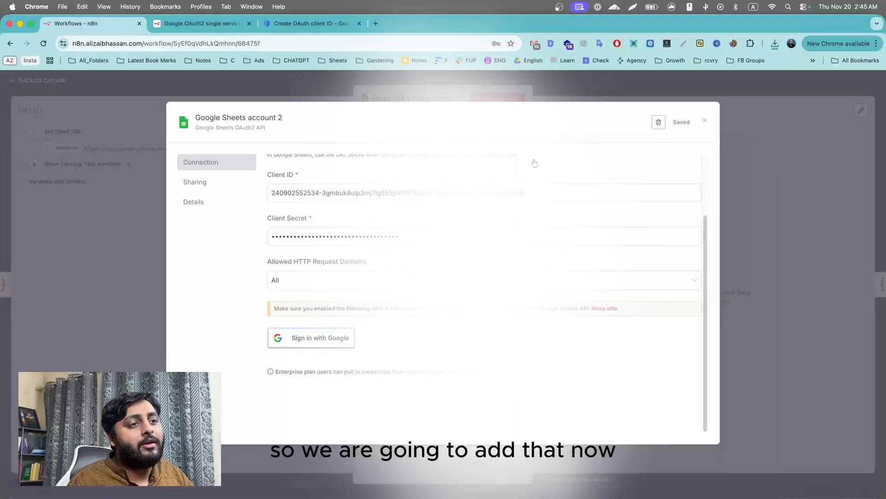
Search the n8n Docs Google OAuth2 page for 'testu' to find the add-yourself-as-test-user advice.
left_click(183, 30)
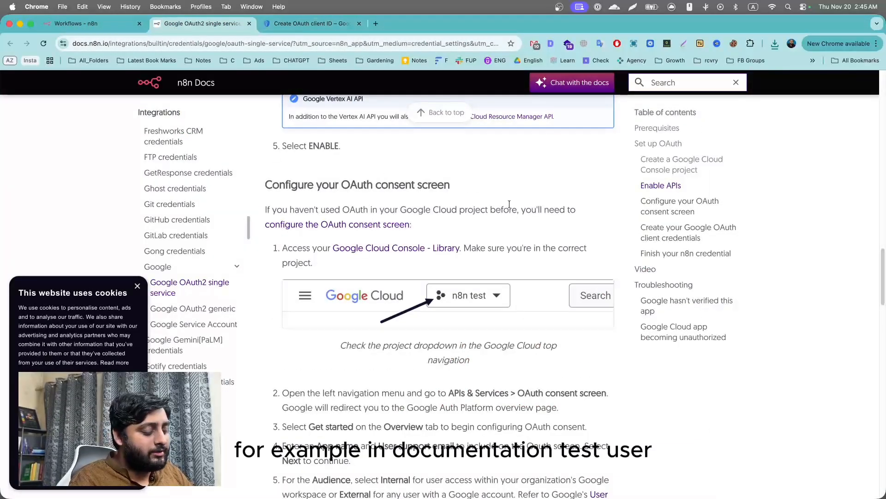
key("super+f")
type("test")
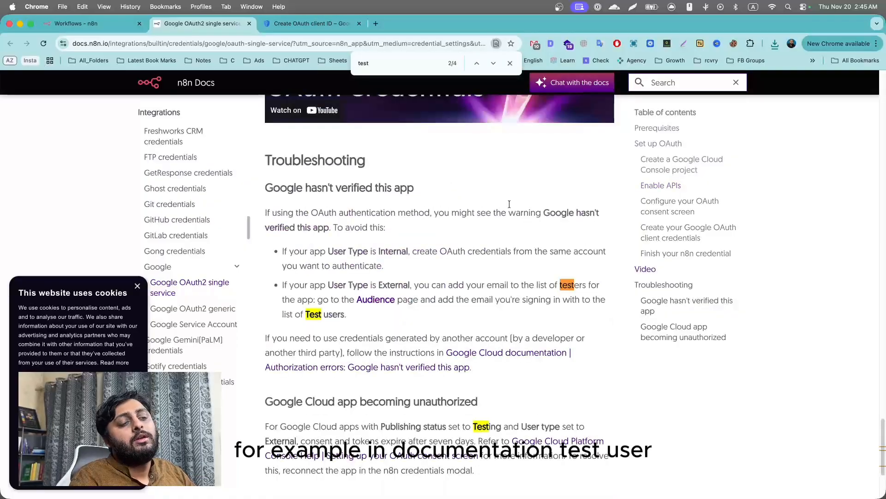
type("u")
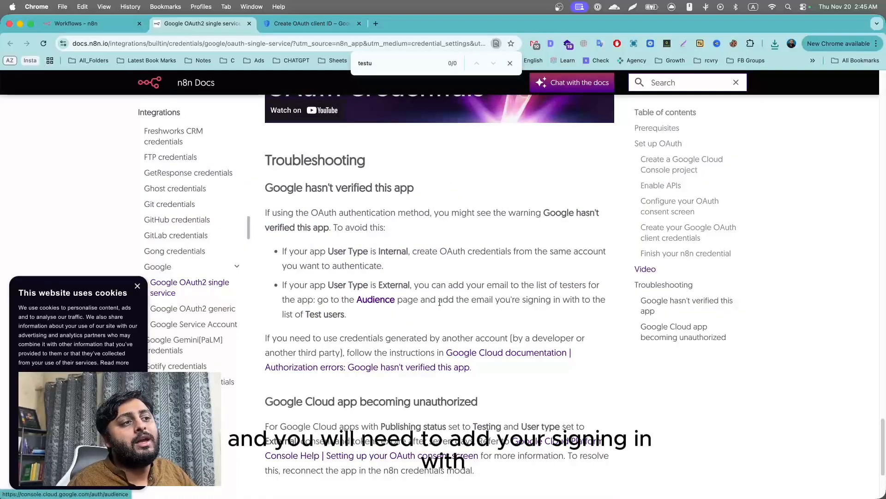
left_click_drag(439, 303, 594, 301)
left_click(506, 316)
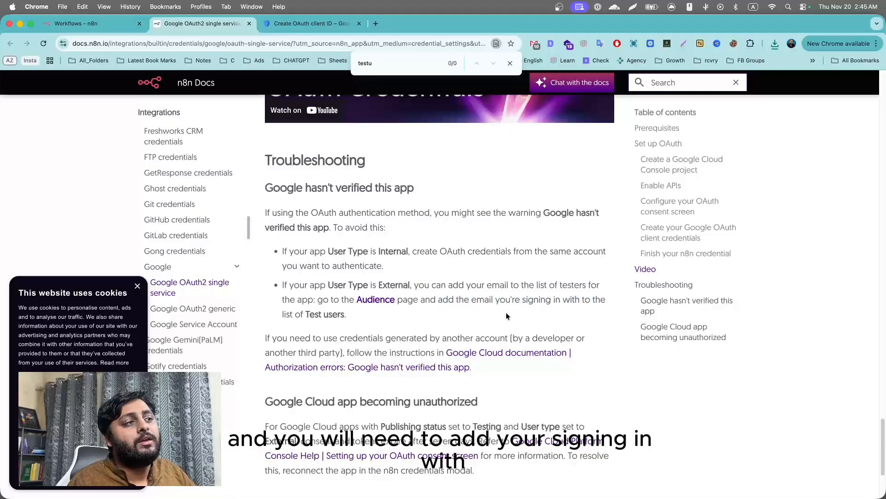
left_click_drag(484, 301, 560, 301)
left_click(385, 321)
Open the linked Google Cloud Audience page in a new tab.
right_click(374, 302)
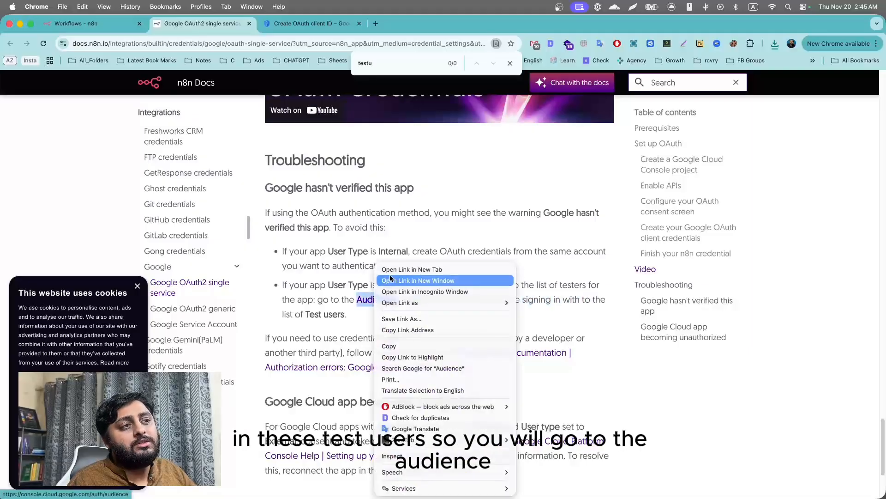
left_click(412, 269)
left_click(312, 23)
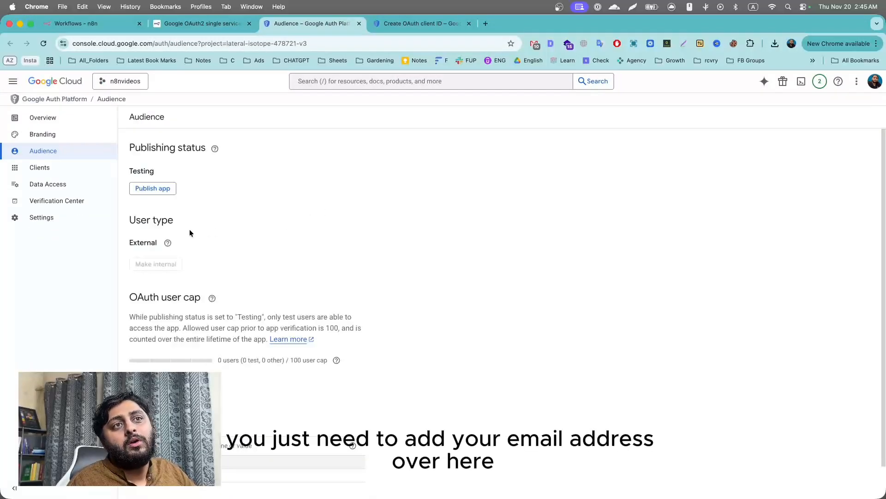
Add the Google account's e-mail as a test user on the Audience page.
scroll(265, 267, "down", 2)
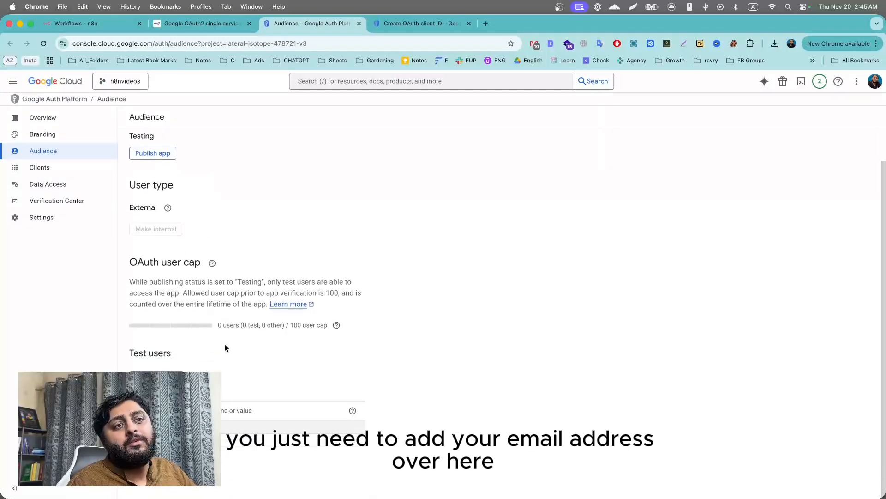
left_click(167, 376)
left_click(667, 168)
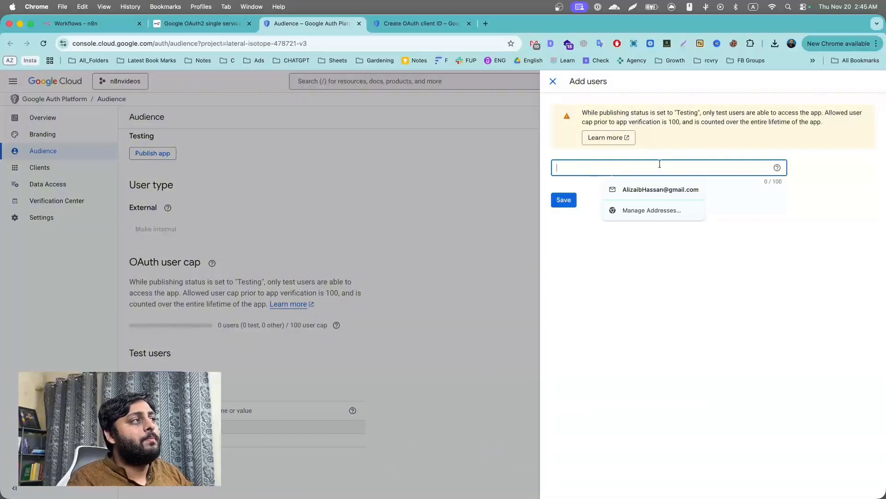
type("alizaibhas")
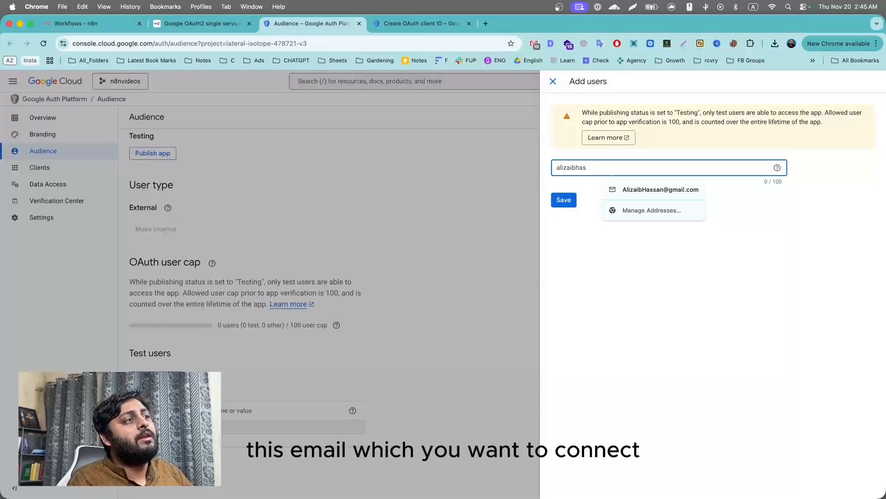
left_click(661, 189)
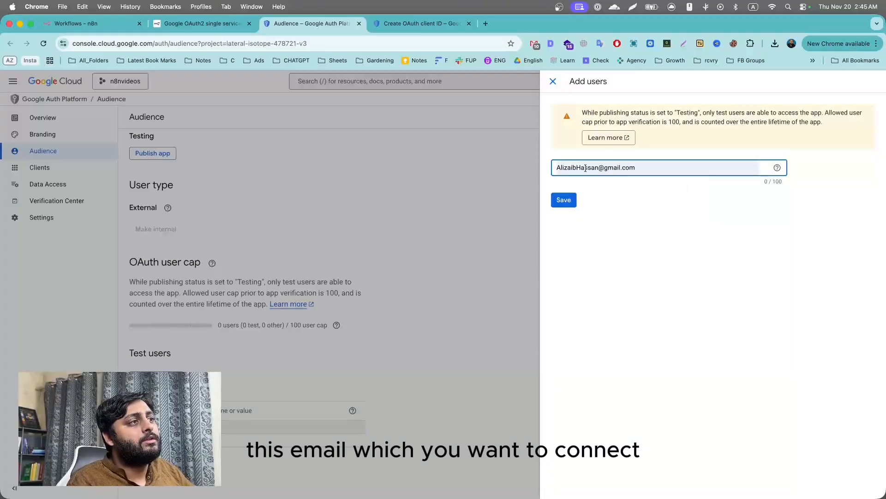
key("Return")
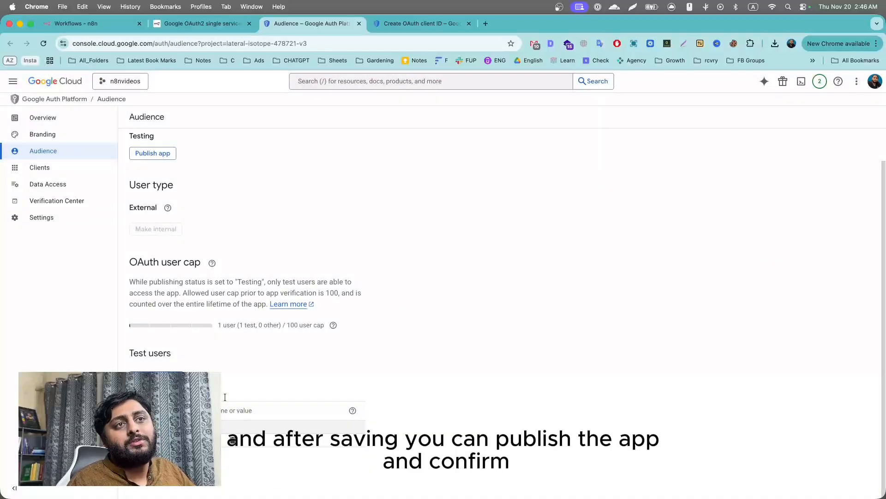
Publish the app, moving it from Testing to In production.
scroll(225, 397, "up", 2)
left_click(147, 189)
left_click(547, 330)
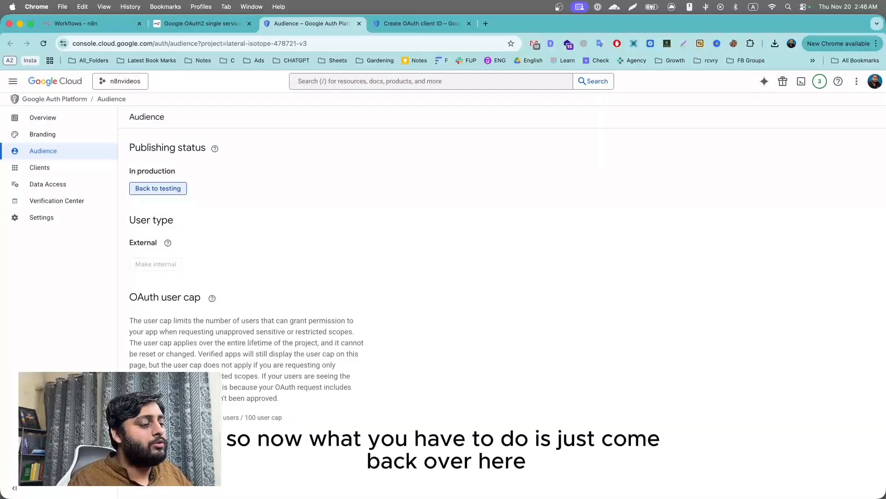
left_click(408, 24)
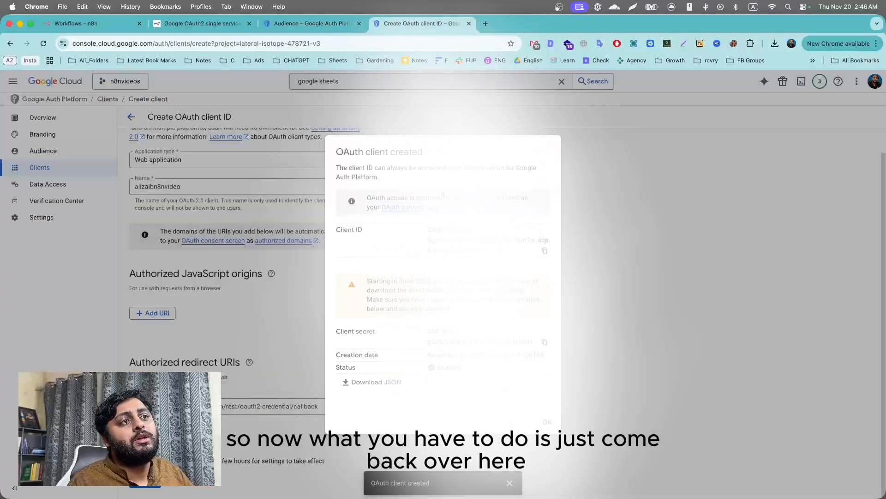
Sign in with Google for Google Sheets account 2, bypass the unverified-app warning and grant access.
left_click(92, 23)
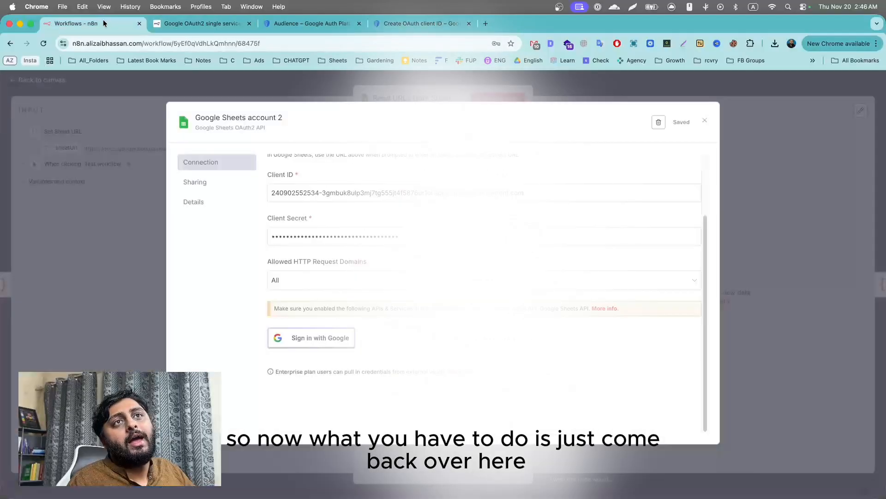
left_click(323, 346)
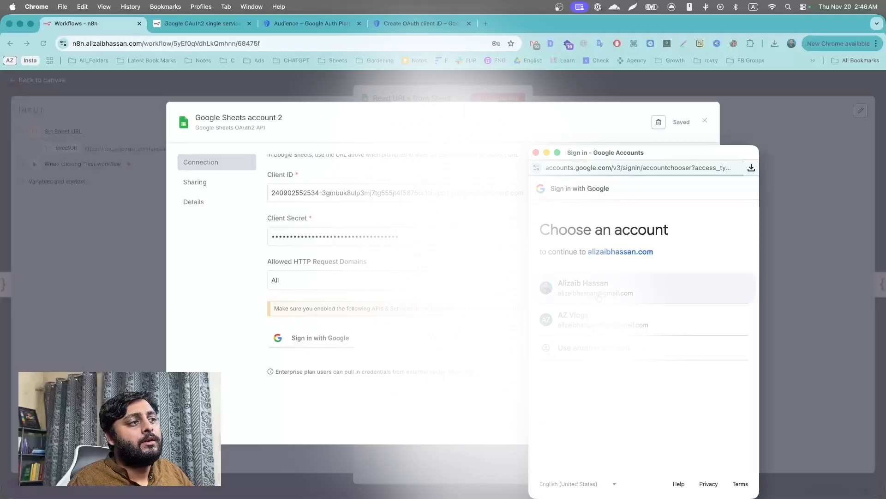
left_click(598, 295)
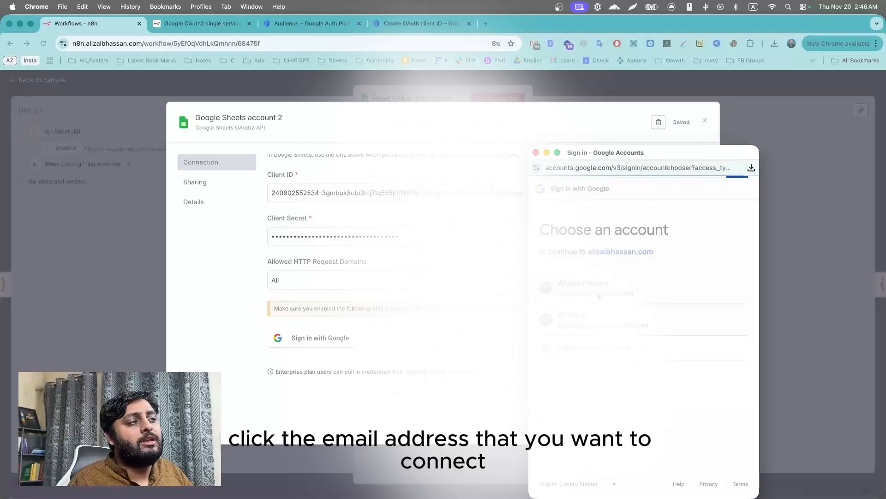
left_click(564, 365)
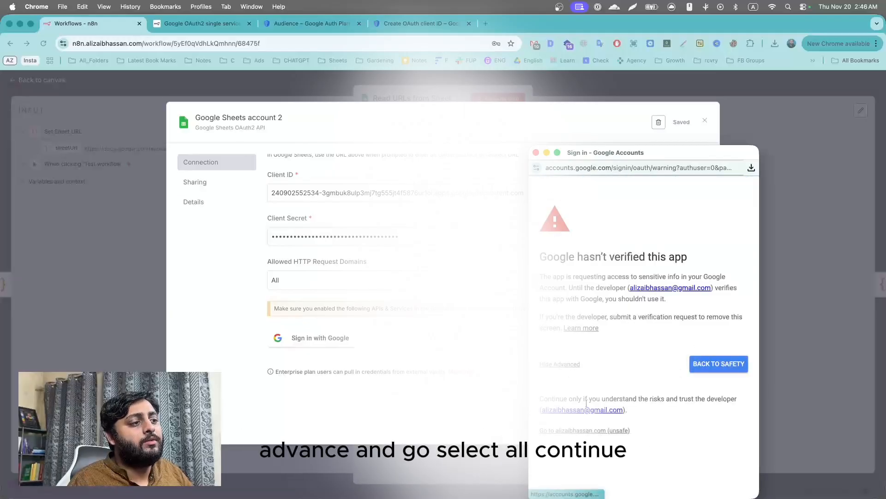
left_click(581, 431)
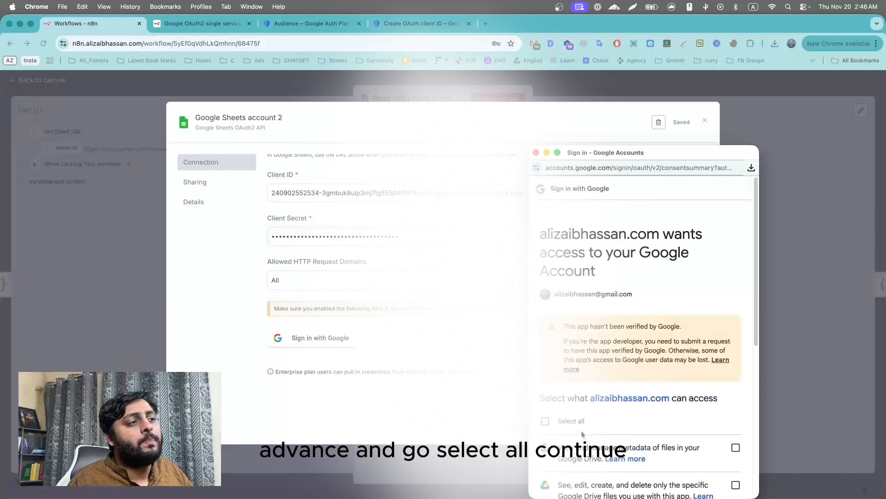
scroll(555, 411, "down", 10)
left_click(690, 449)
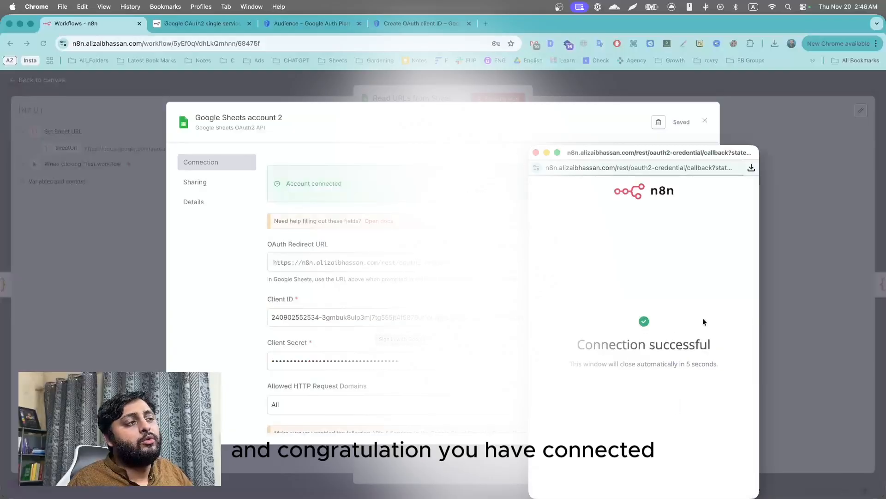
left_click(536, 152)
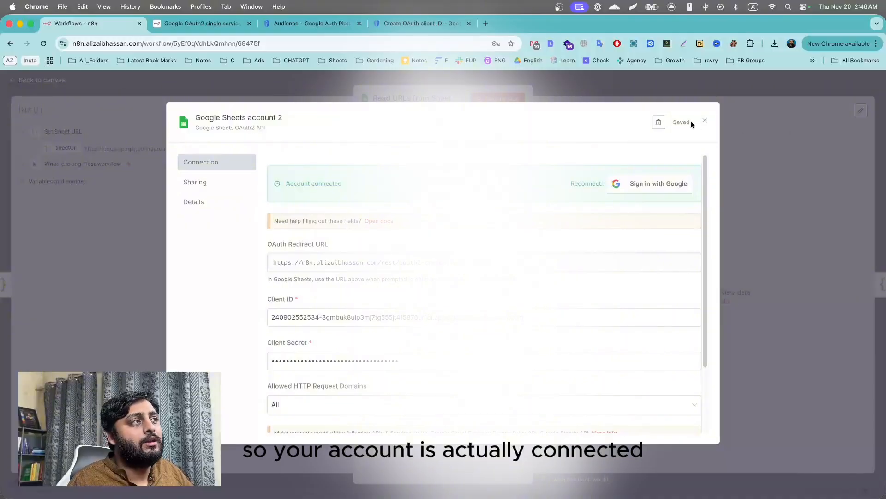
Close the credential dialog, decline saving the password, and execute the Read URLs from Sheet node.
left_click(705, 120)
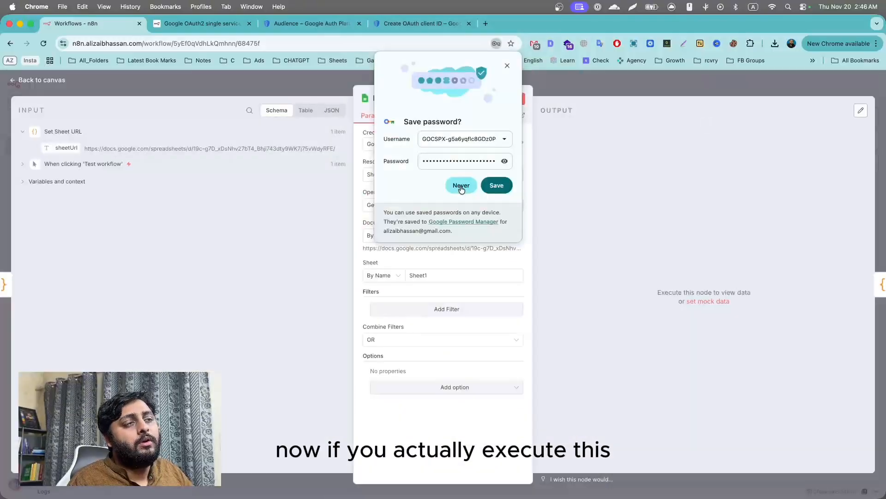
left_click(461, 185)
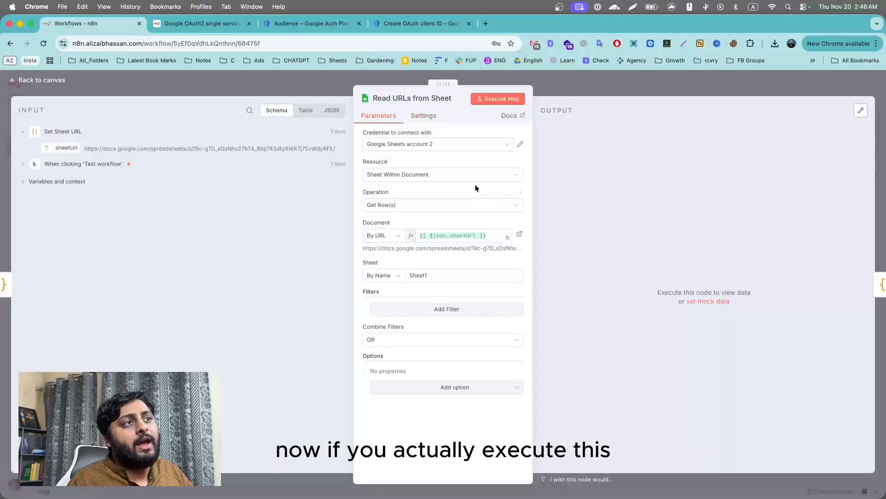
left_click(498, 98)
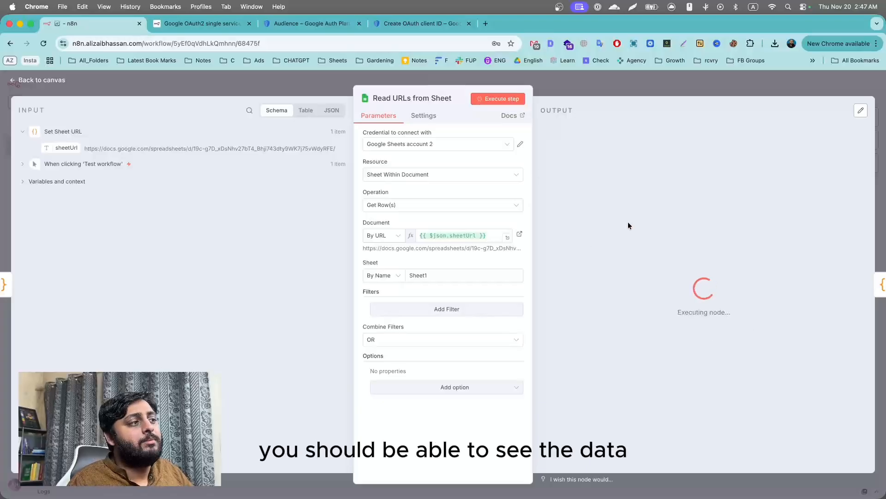